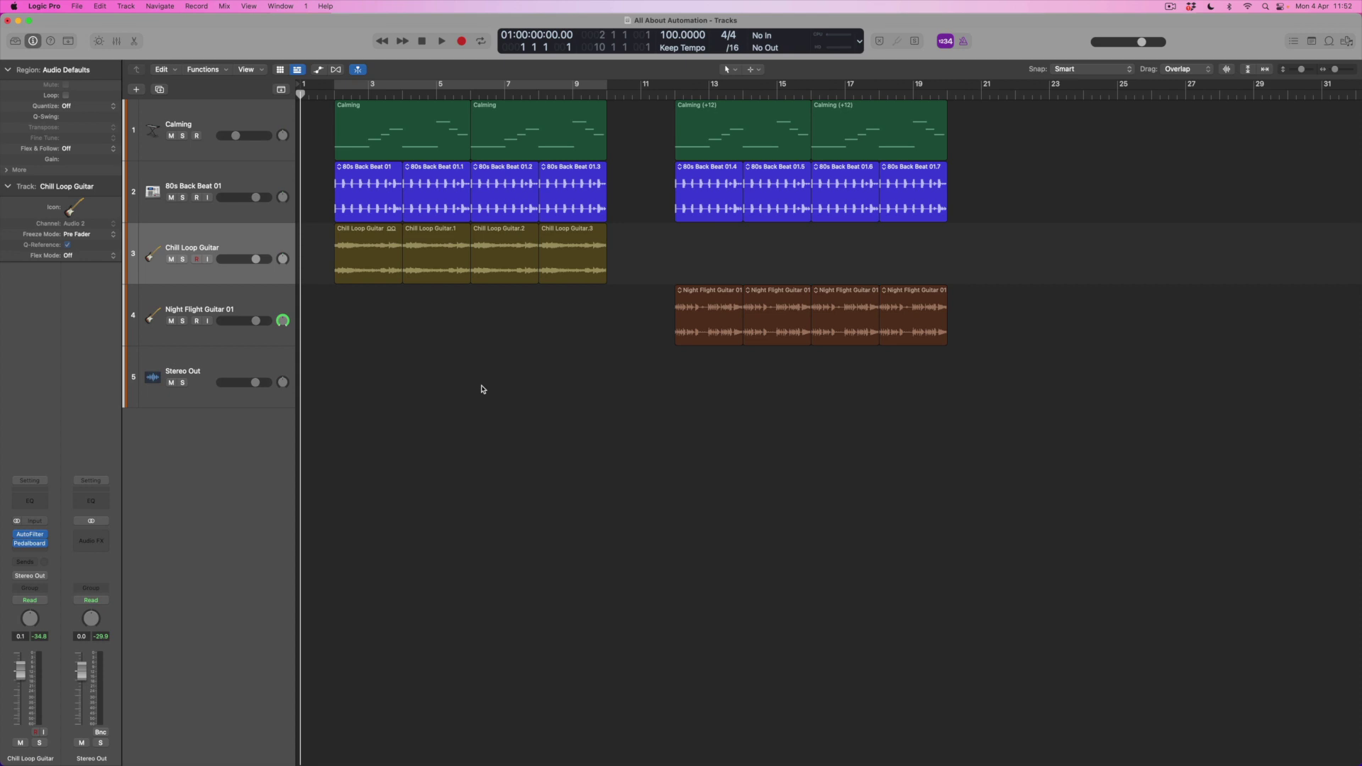
Play the whole arrangement once and return the playhead to the start of the project.
key(space)
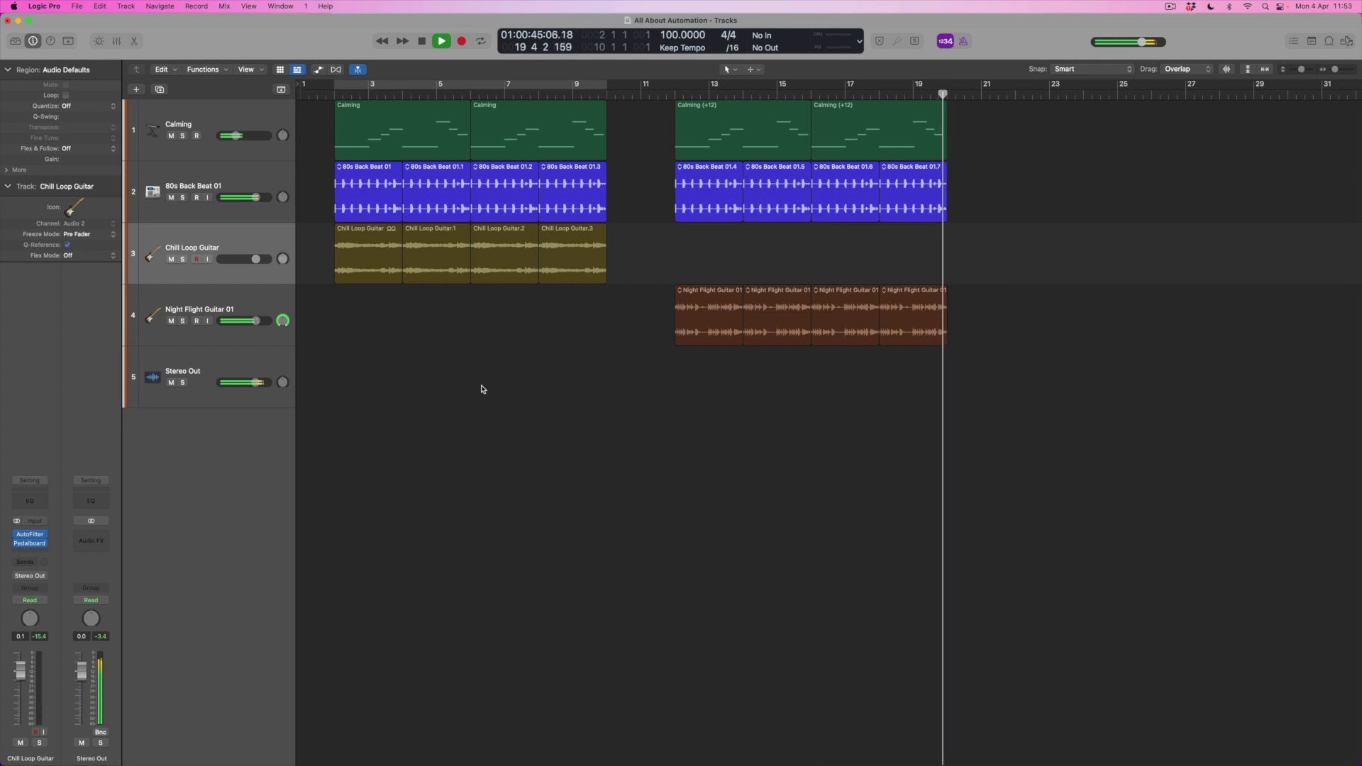
key(space)
key(Return)
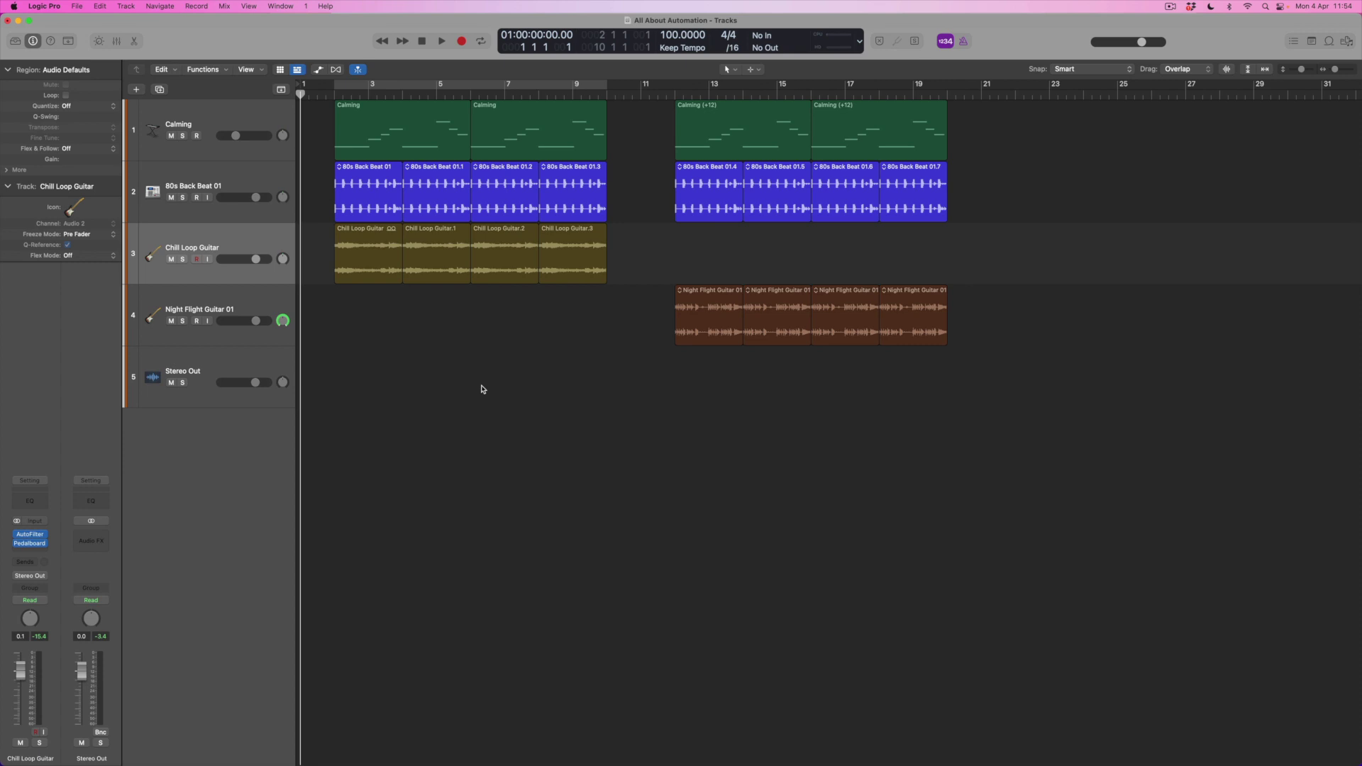
Show the mixer and set the Chill Loop Guitar track's automation mode to Latch.
click(117, 41)
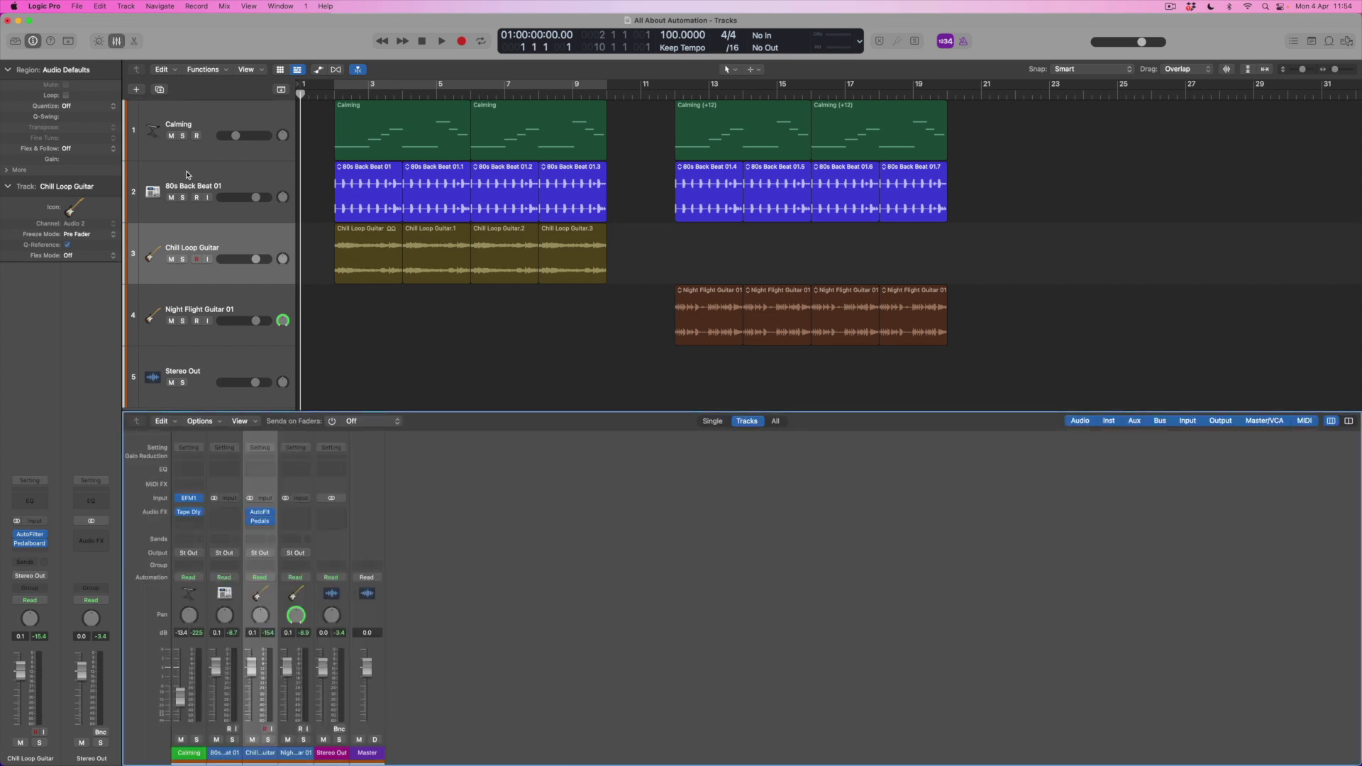
click(216, 126)
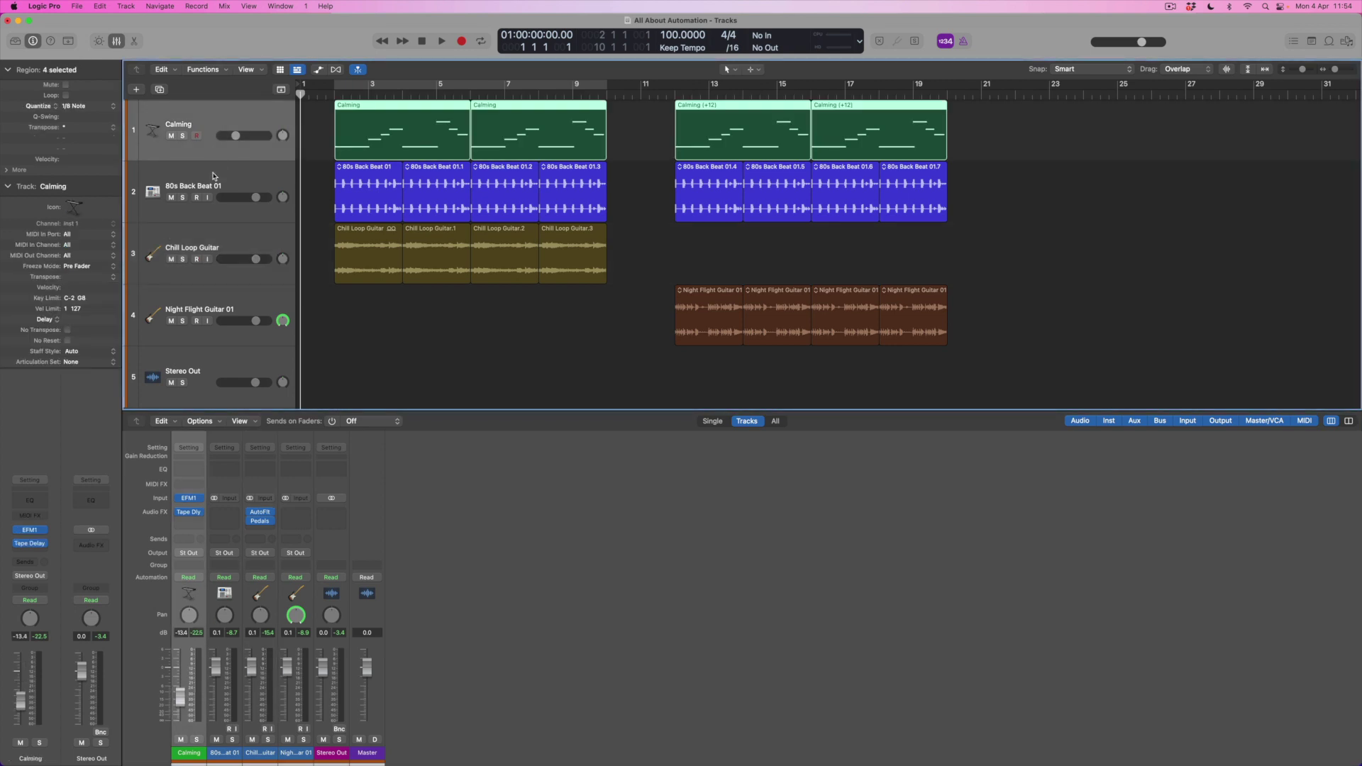
click(215, 177)
click(227, 245)
click(241, 309)
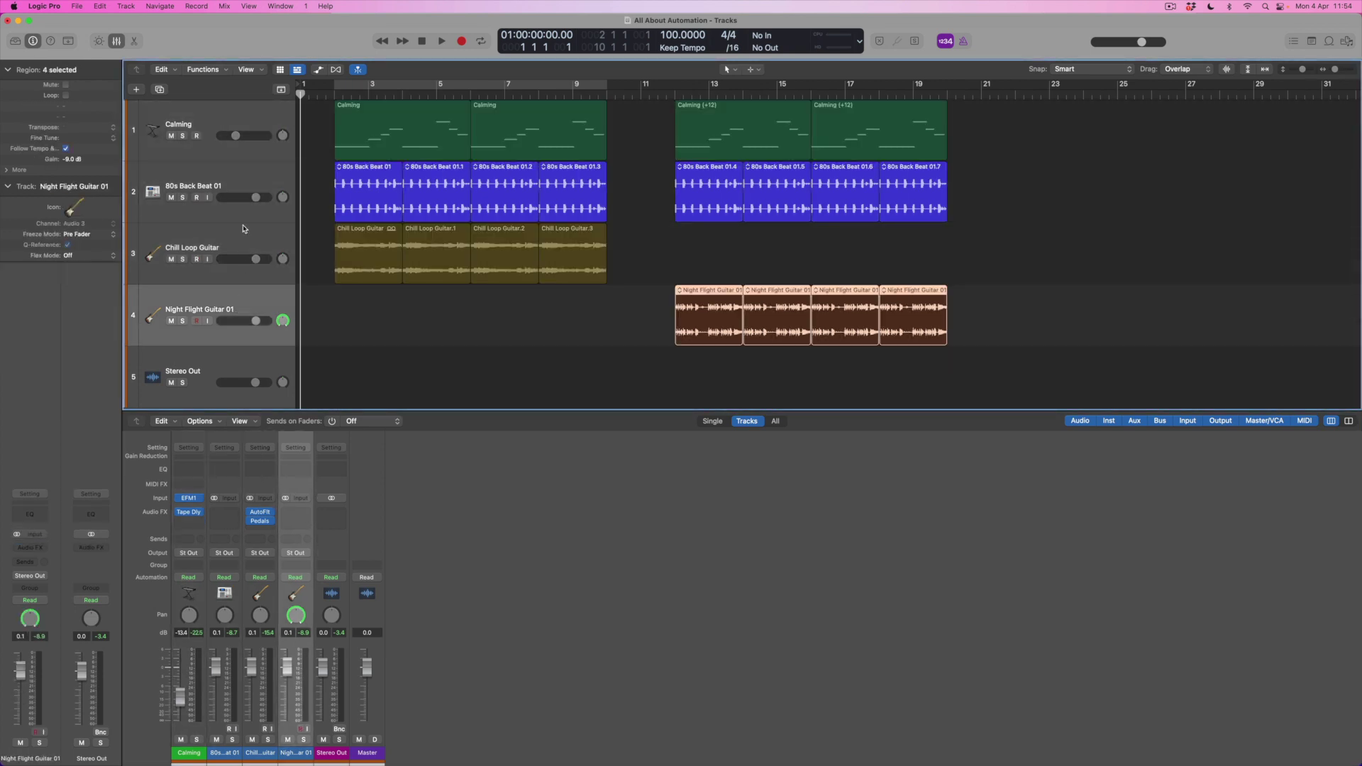
click(235, 122)
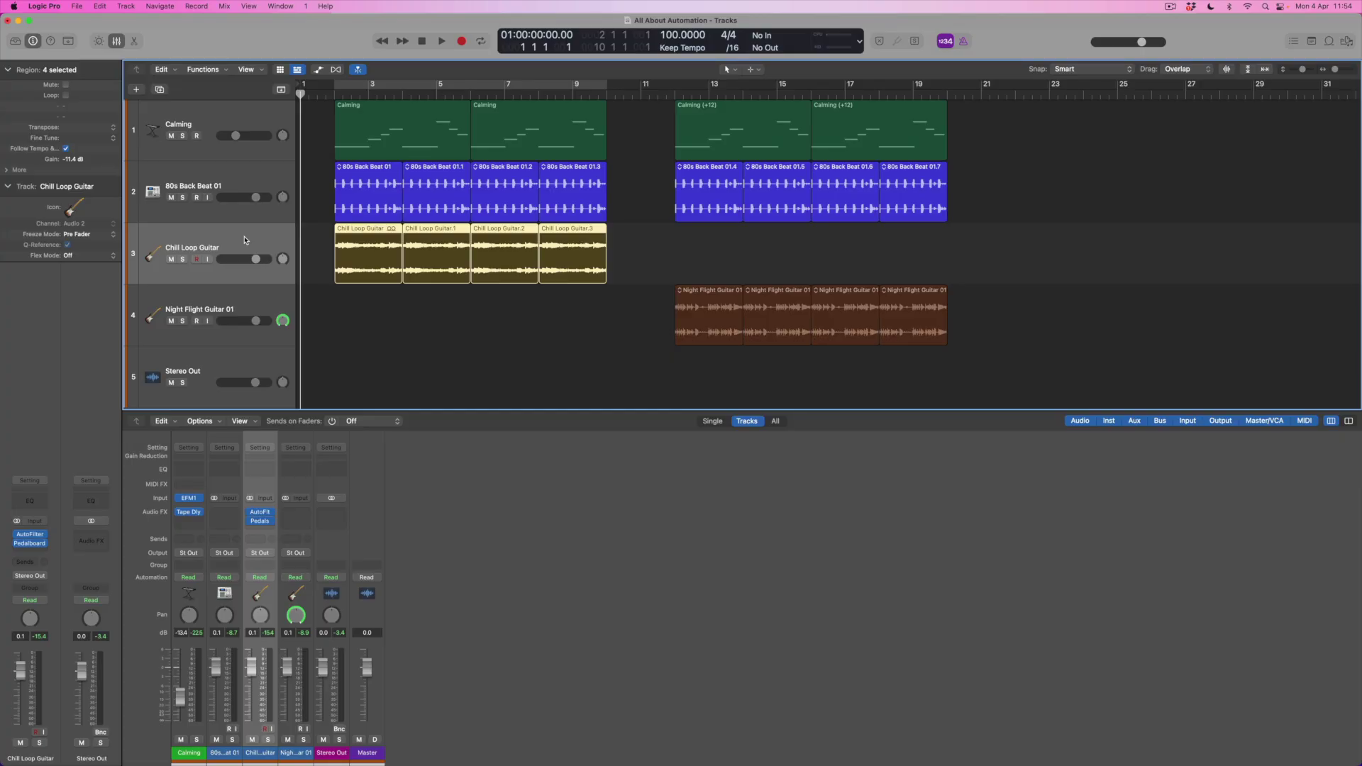
click(269, 579)
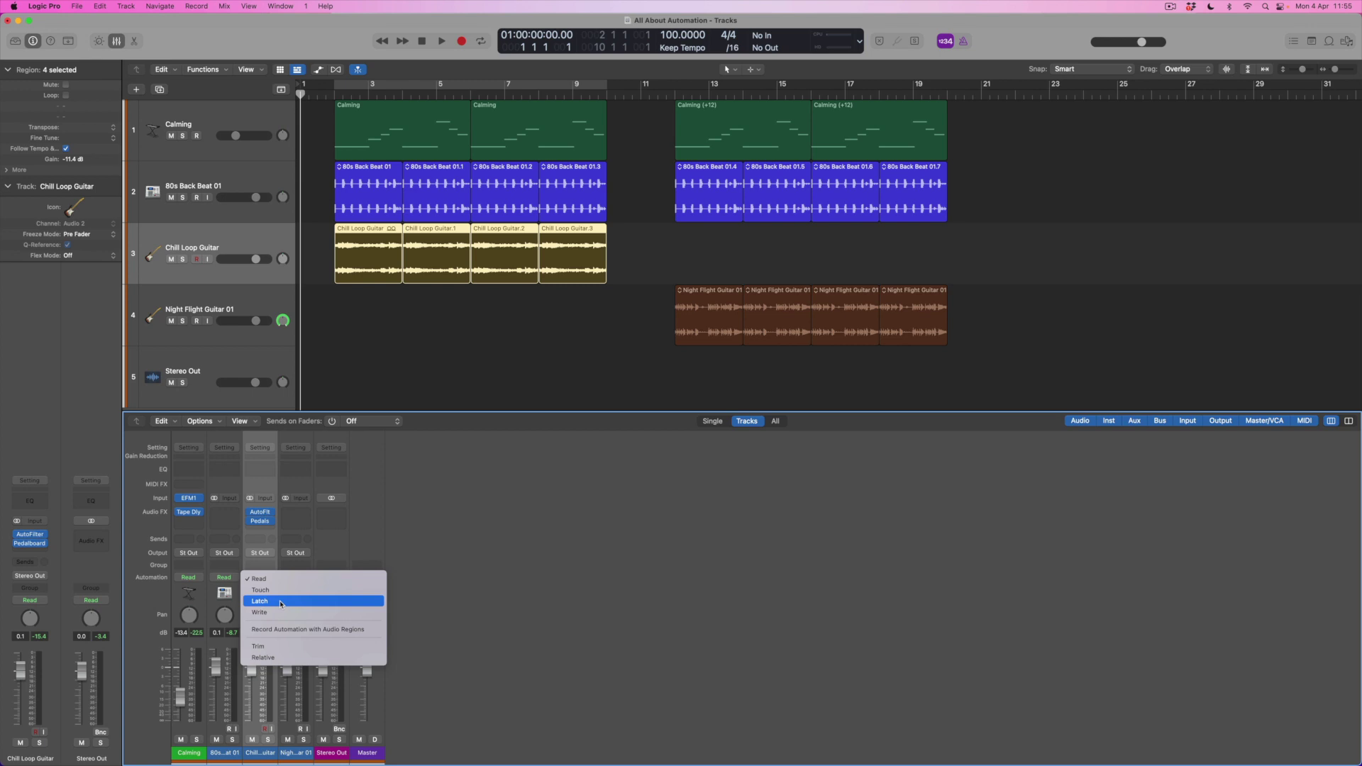
click(280, 603)
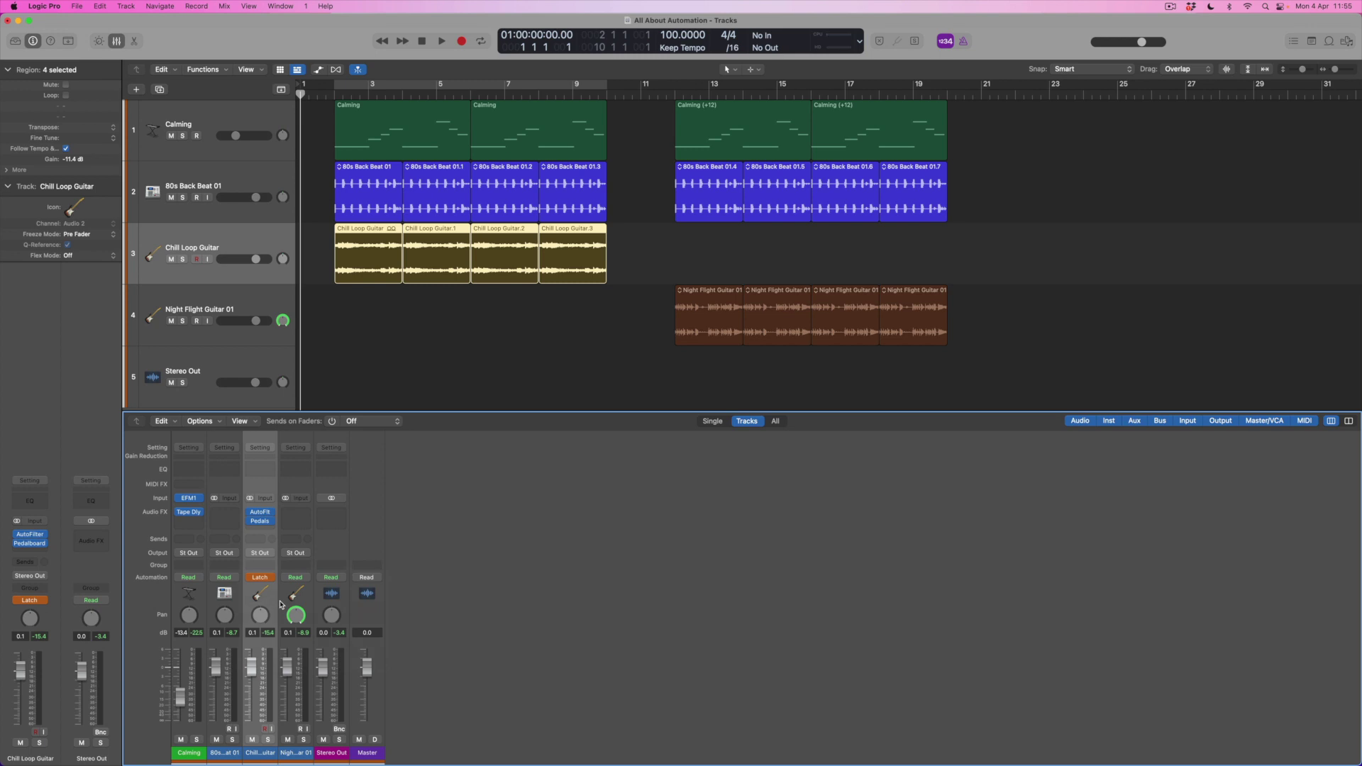
Open the AutoFilter plug-in on Chill Loop Guitar, place it clear of the track regions, and show track automation.
click(262, 516)
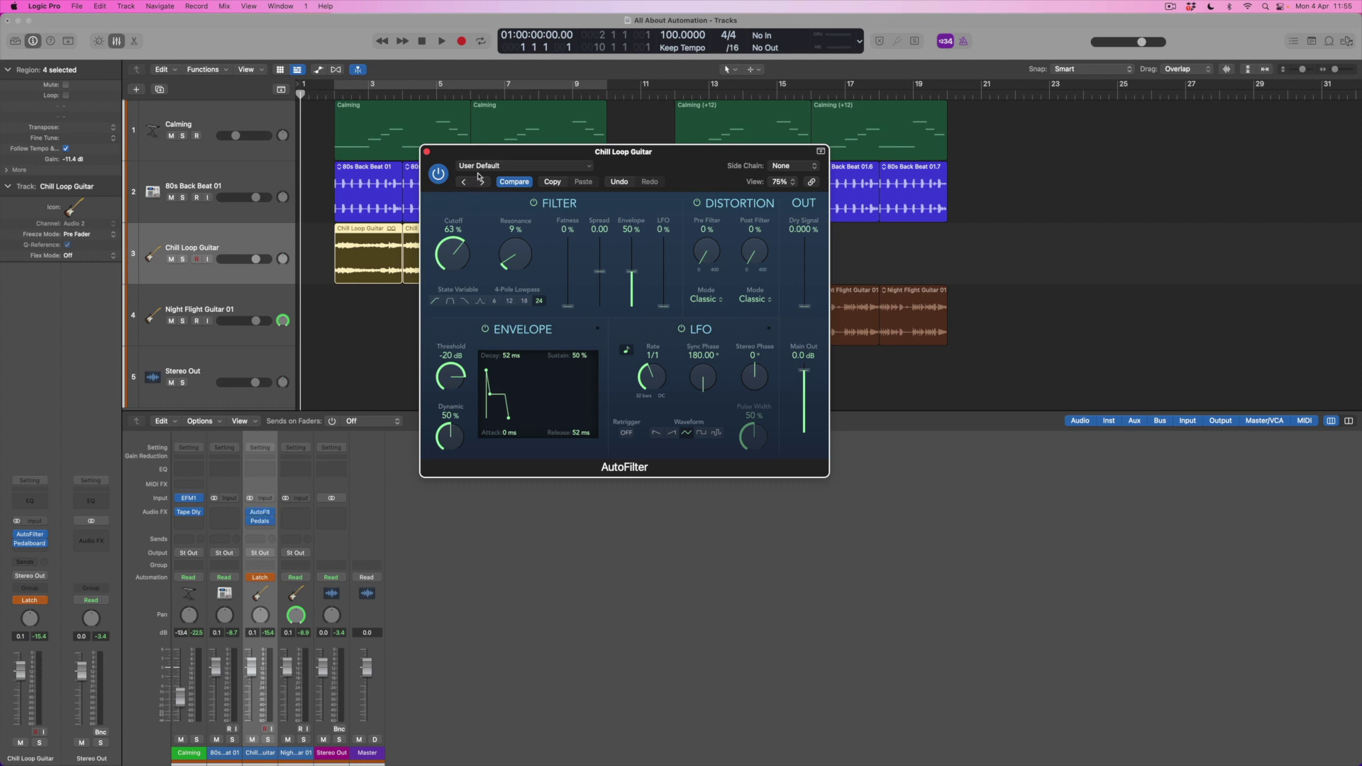
drag(485, 165, 547, 362)
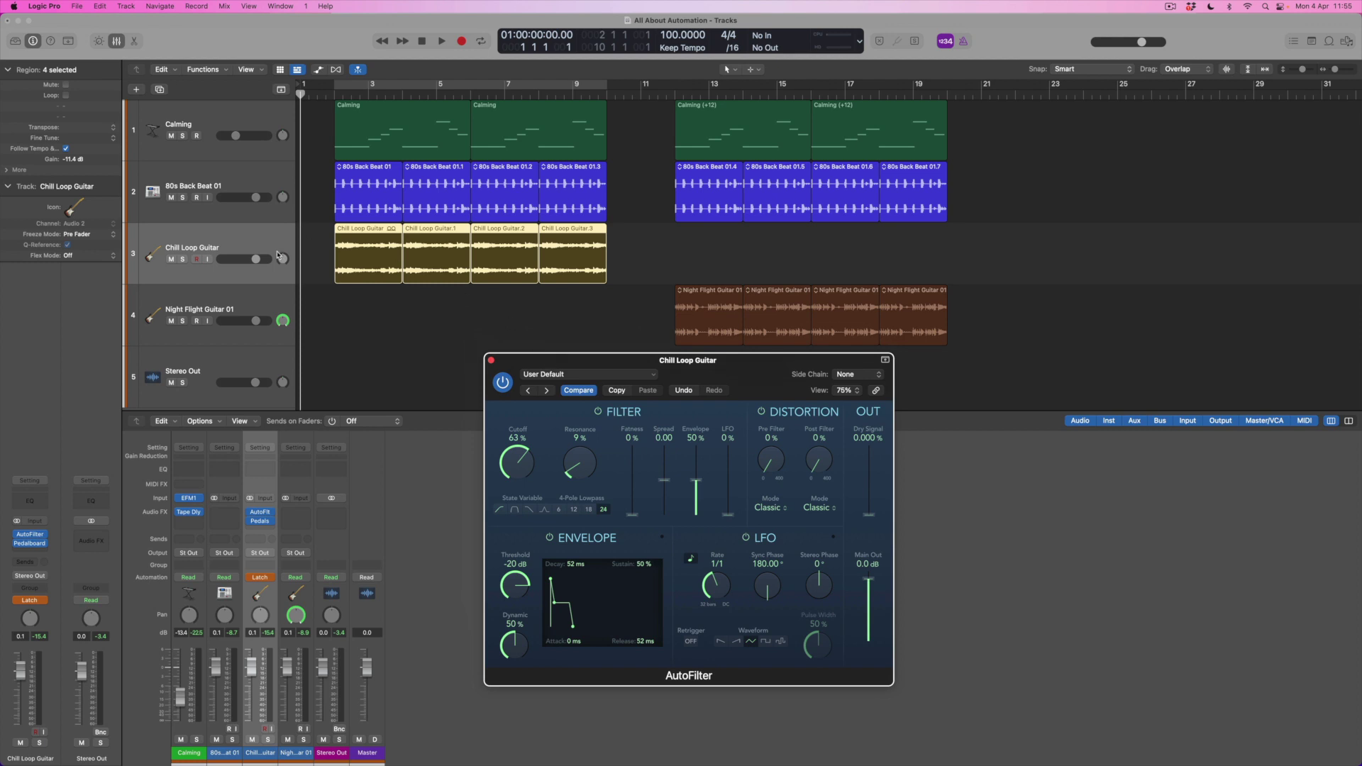
click(250, 242)
key(a)
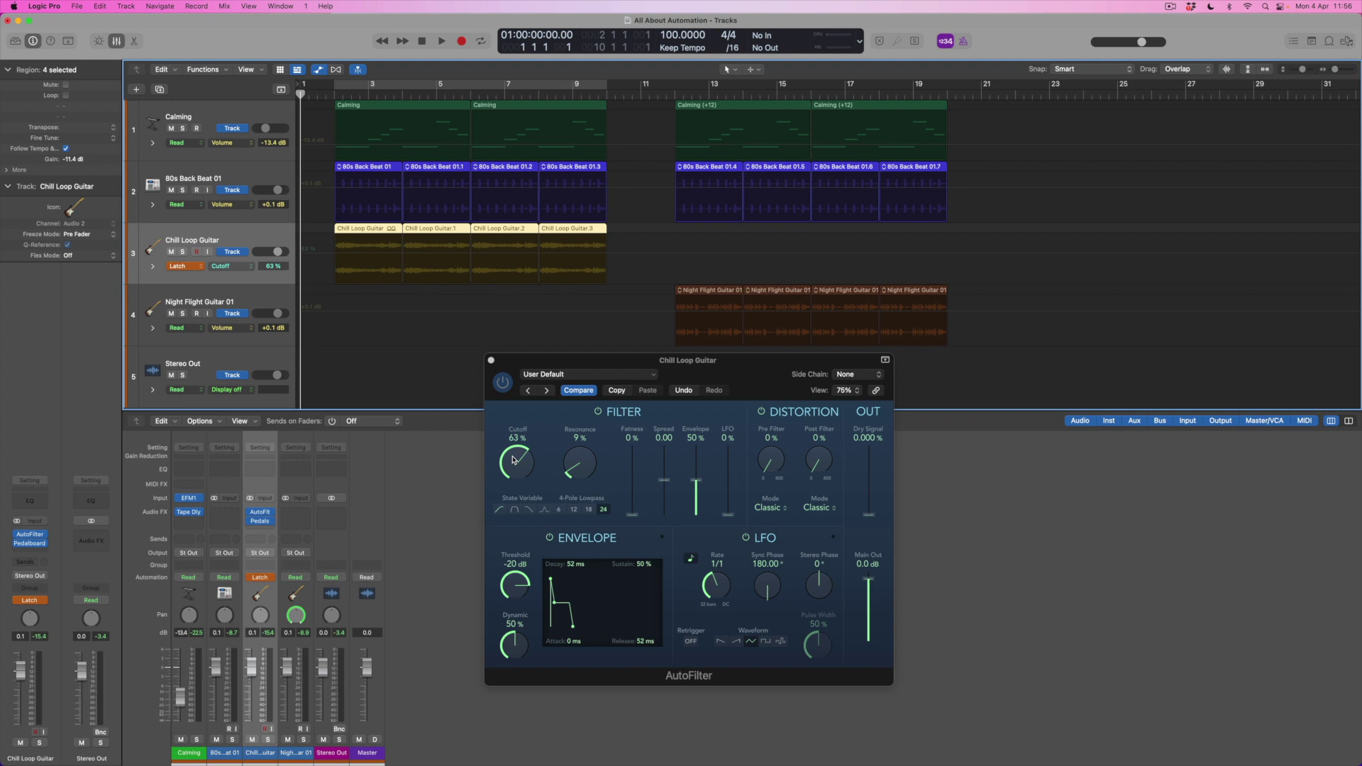
Record AutoFilter Cutoff sweeps during playback through Chill Loop Guitar's four regions, finishing at about 58%.
key(space)
mouse_move(513, 459)
mouse_down()
mouse_move(516, 488)
mouse_move(521, 458)
mouse_up()
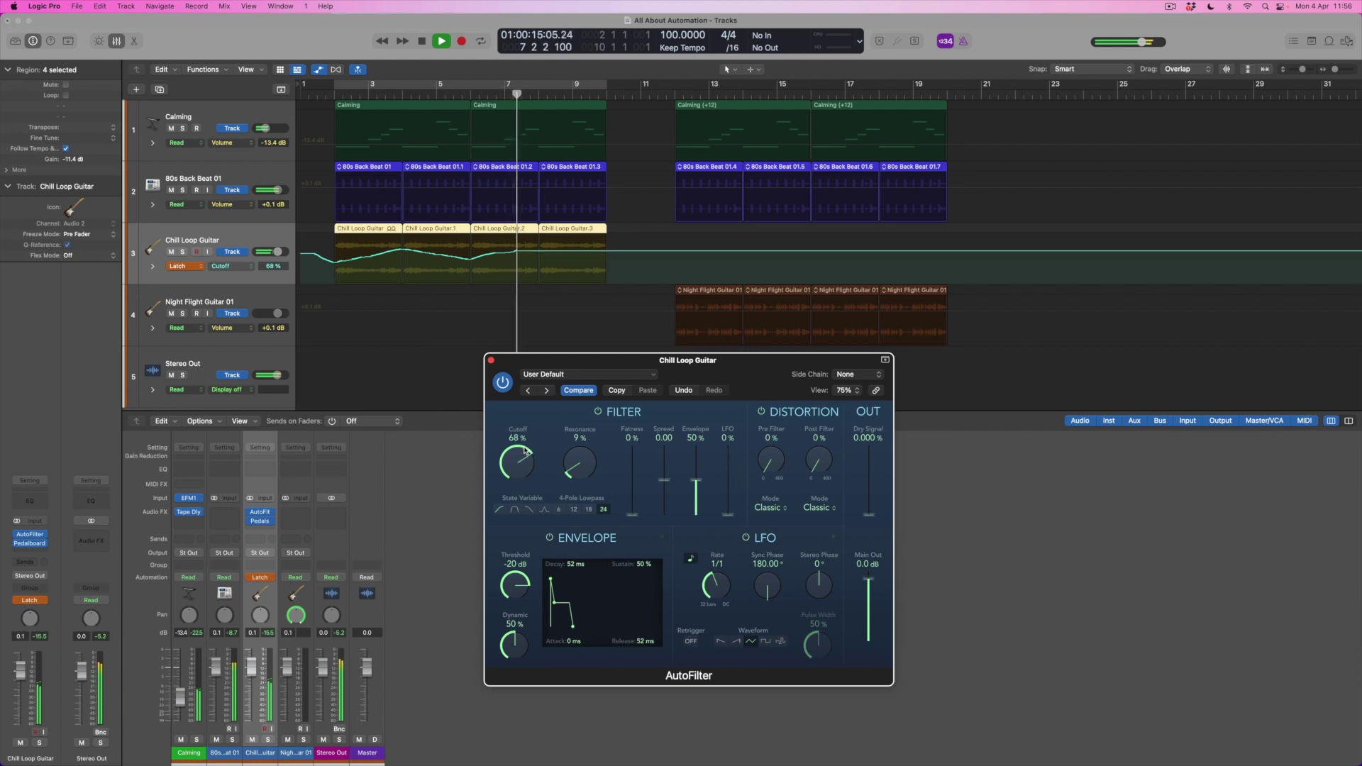
mouse_move(525, 440)
mouse_down()
mouse_move(525, 415)
mouse_move(524, 466)
mouse_up()
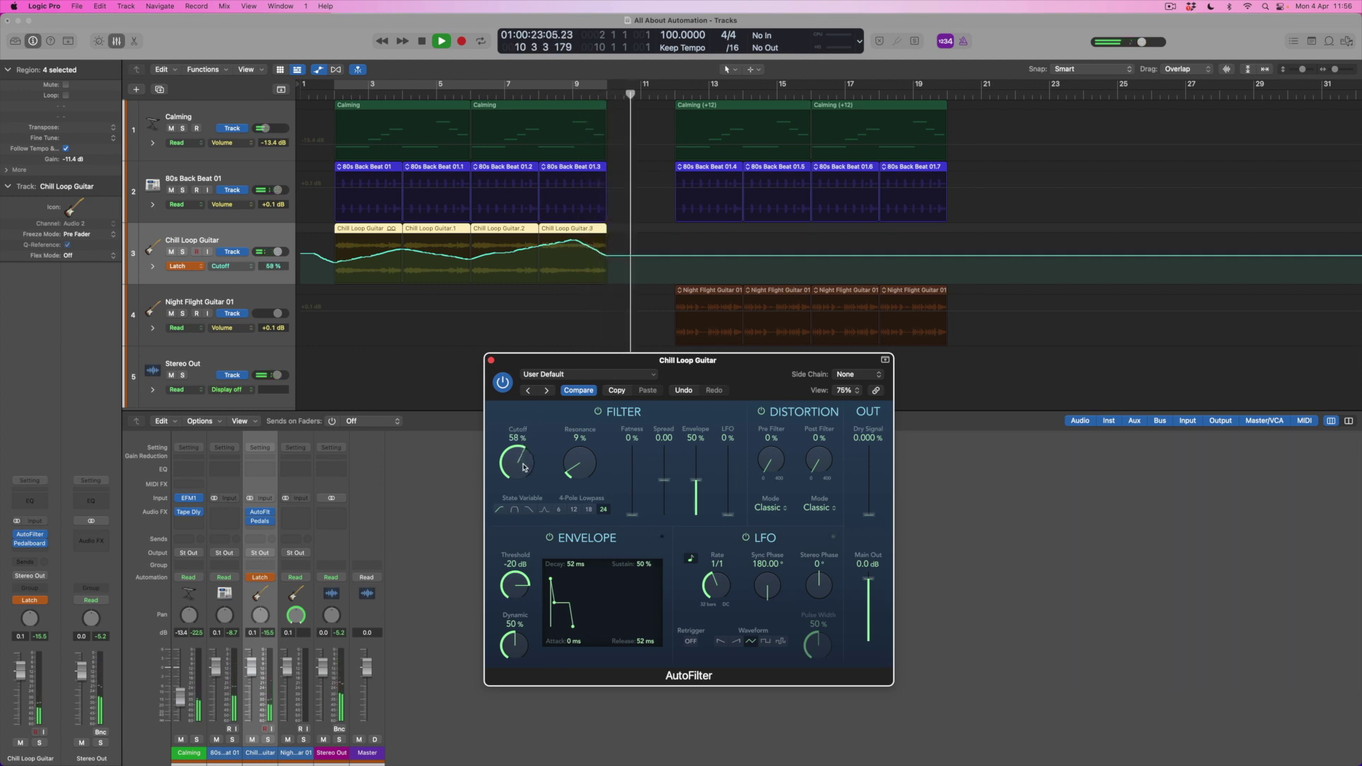
key(space)
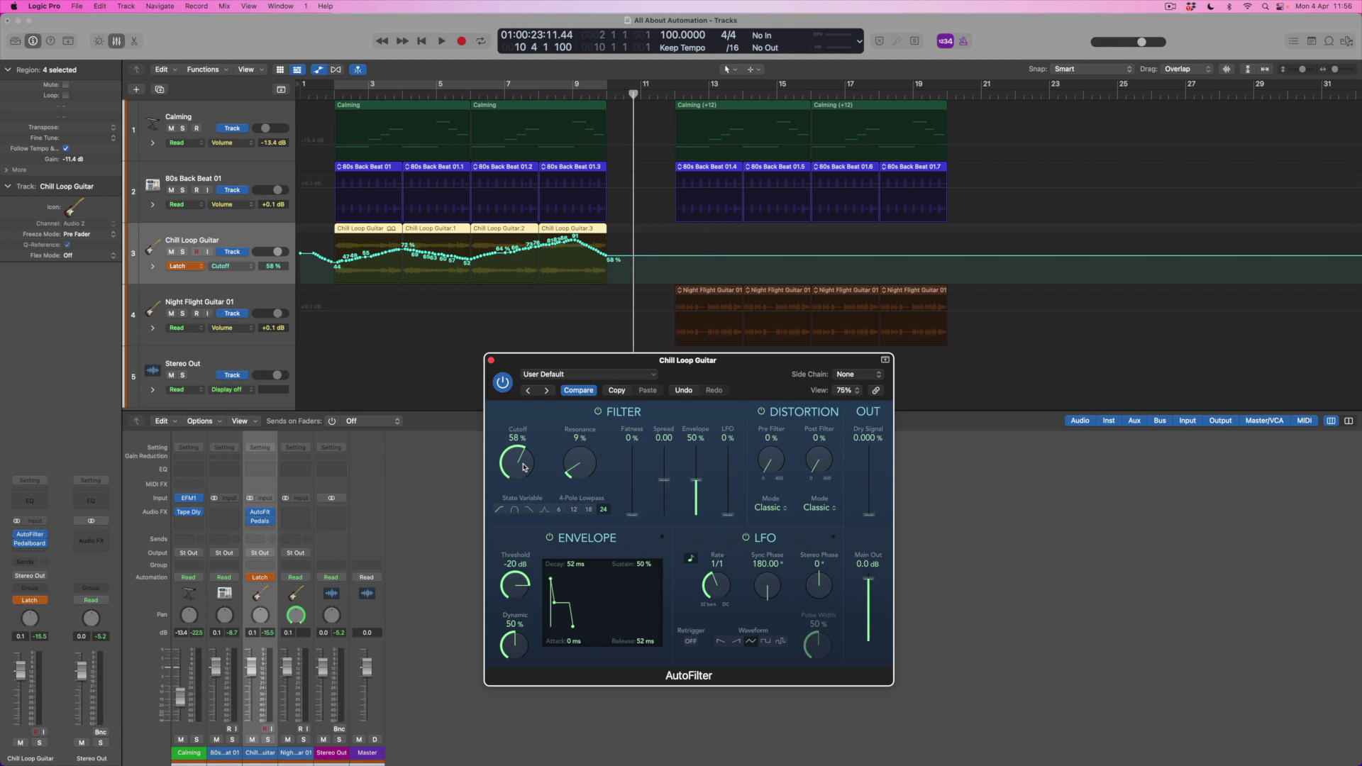
Listen to Chill Loop Guitar soloed from the project start and turn its solo off again.
click(182, 251)
key(Return)
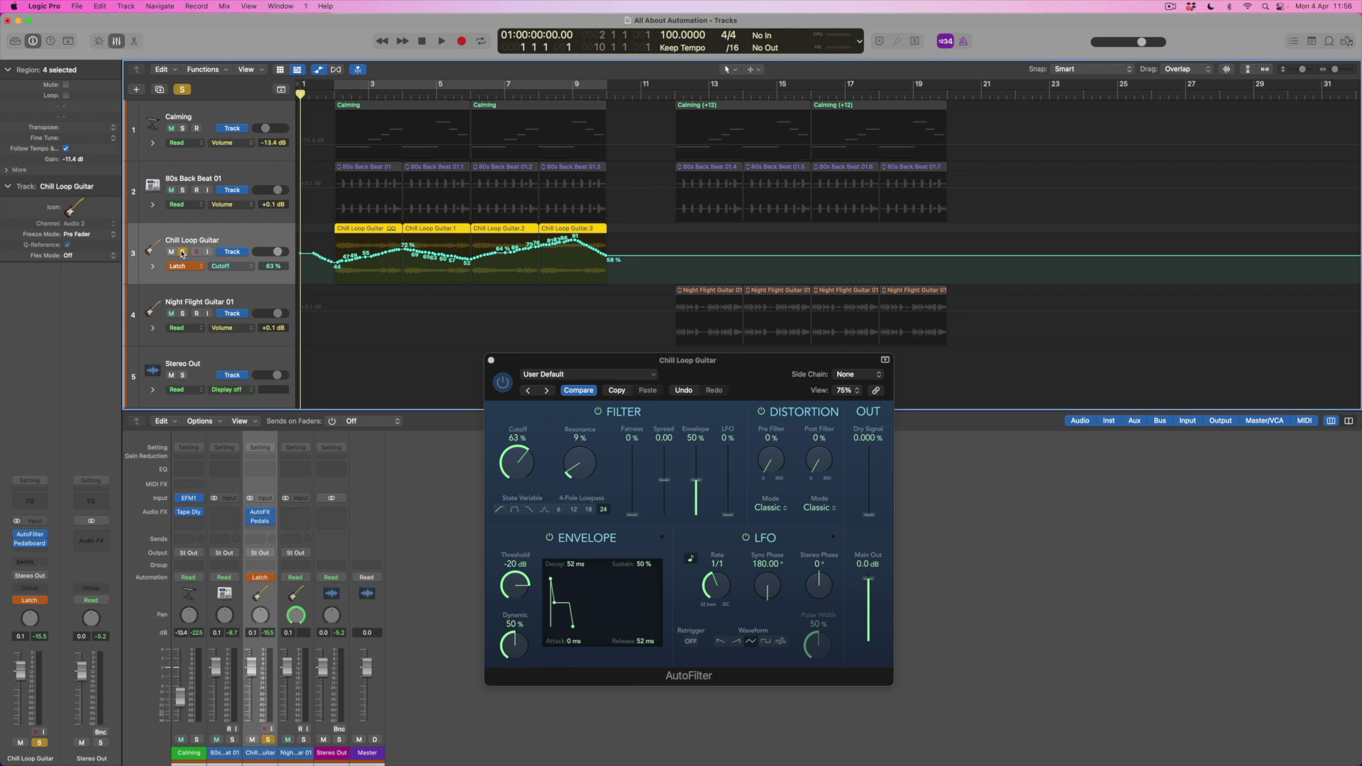
key(space)
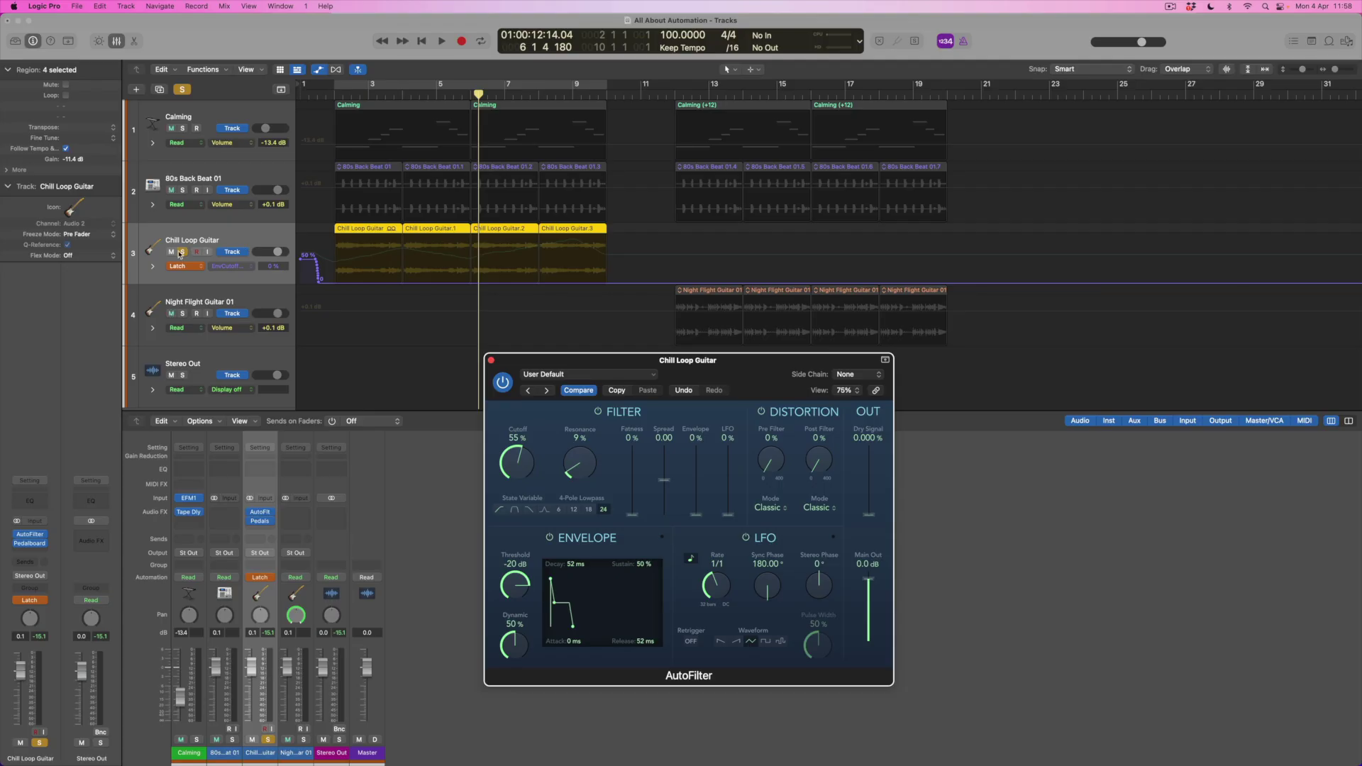
click(182, 253)
Record a Volume rise on Chill Loop Guitar to about +3.8 dB during playback, and return to the start.
key(Return)
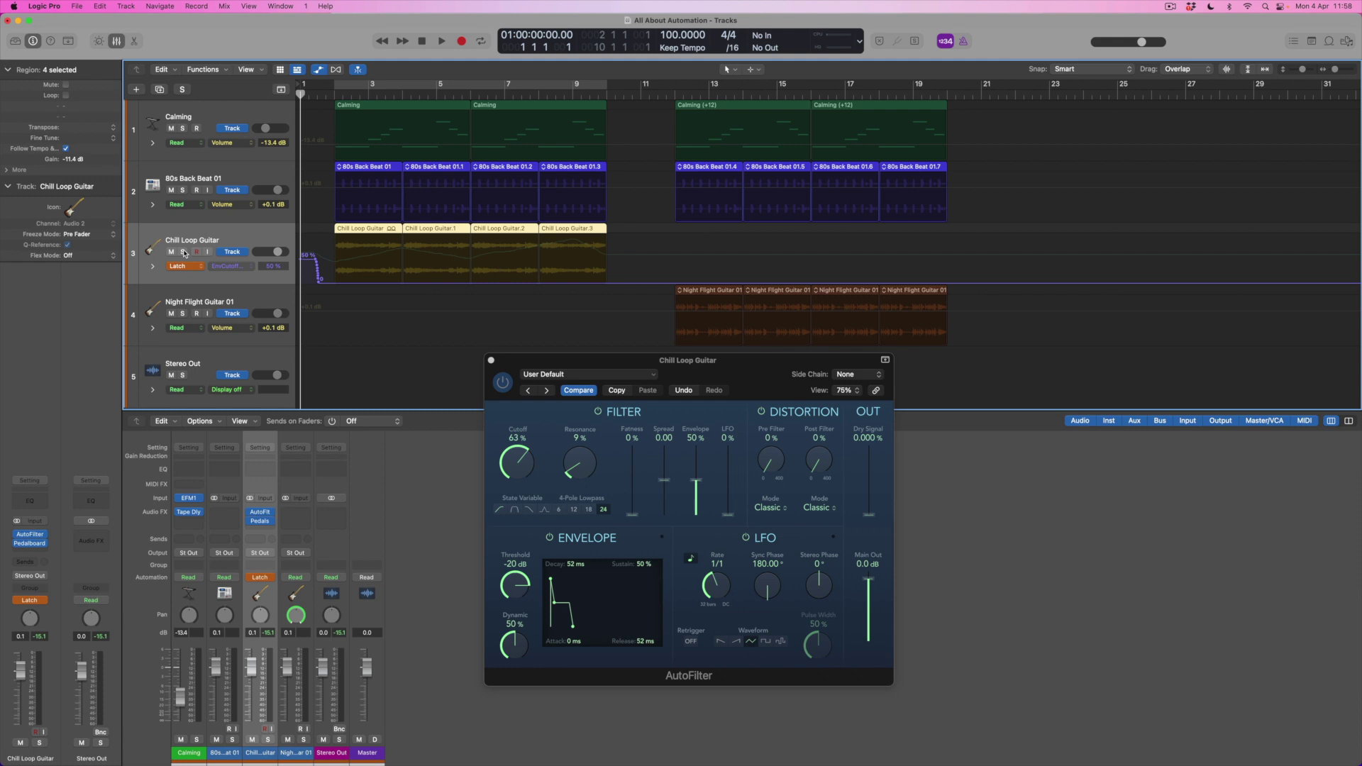
key(space)
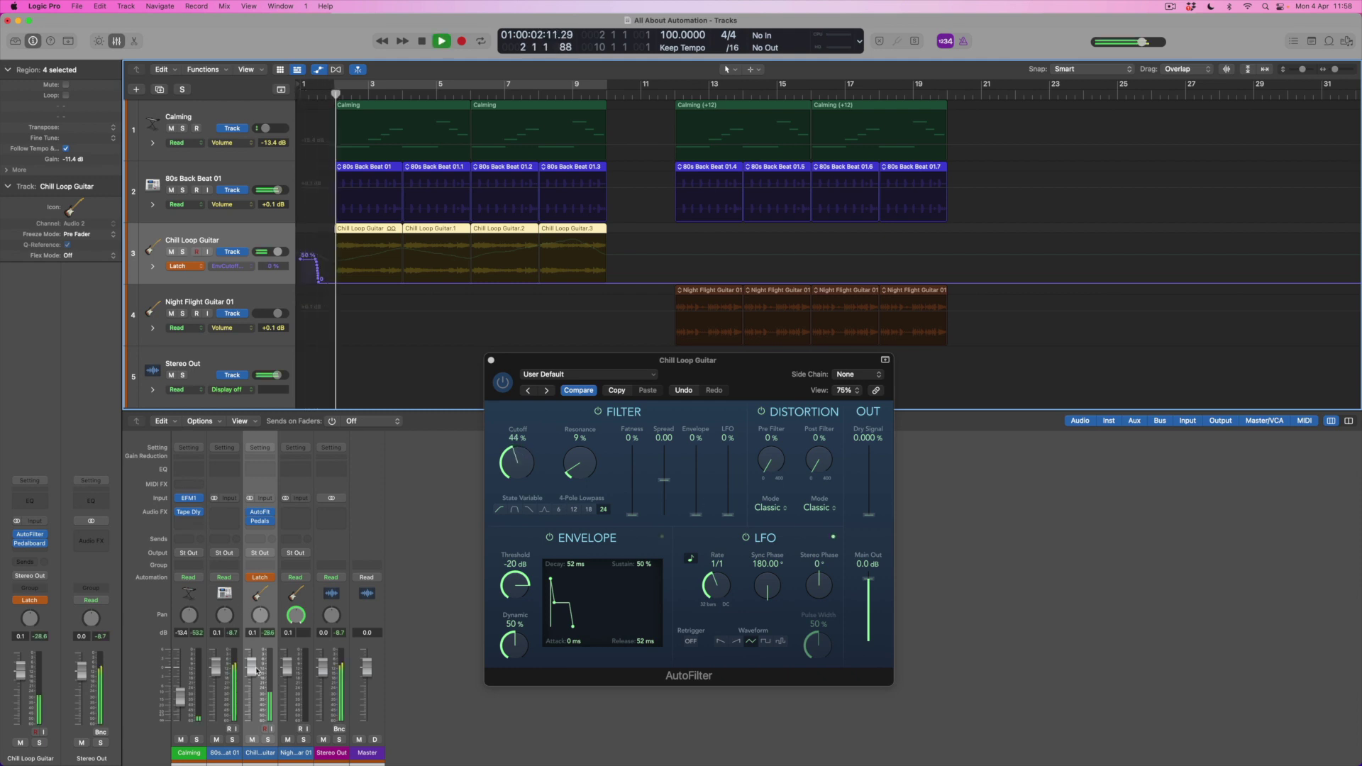
drag(257, 671, 256, 662)
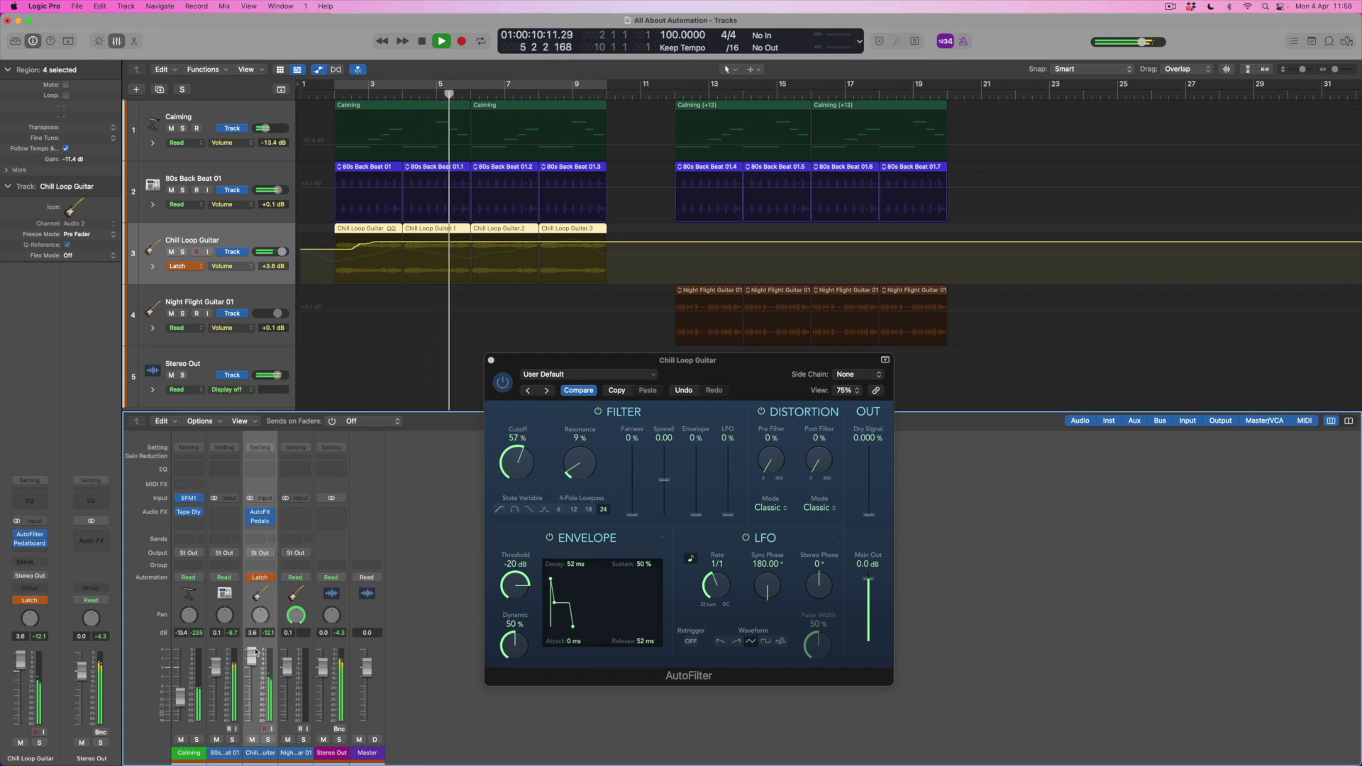
key(space)
key(Return)
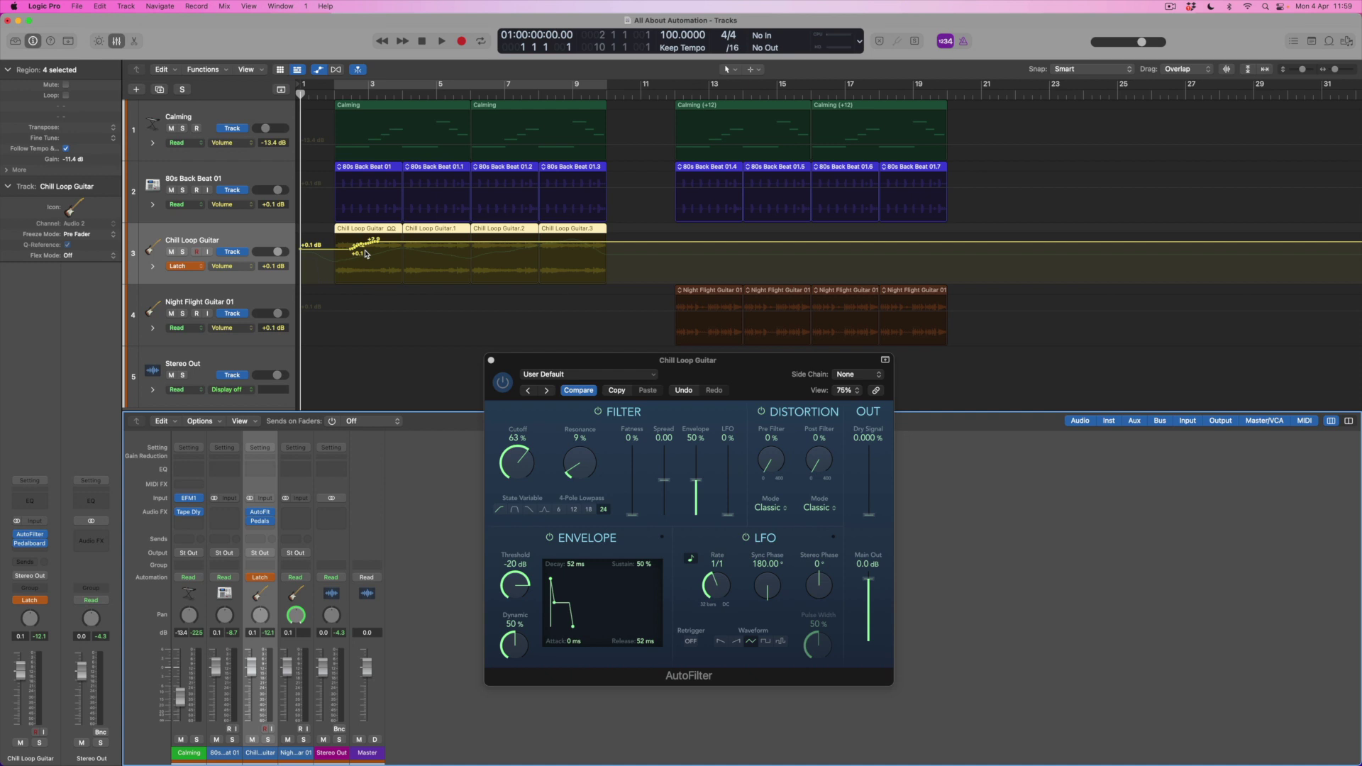
Set Chill Loop Guitar's automation mode to Read and delete its visible Volume automation.
click(199, 267)
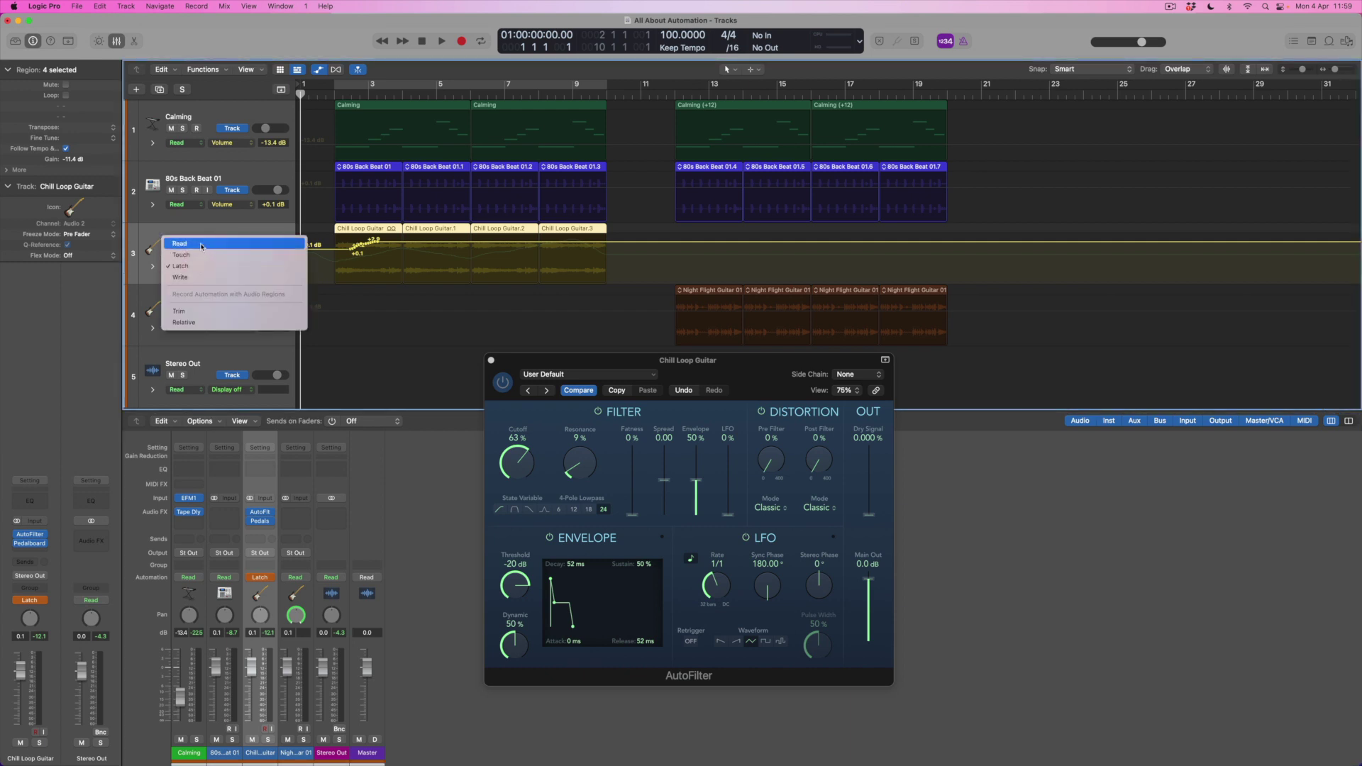
click(201, 246)
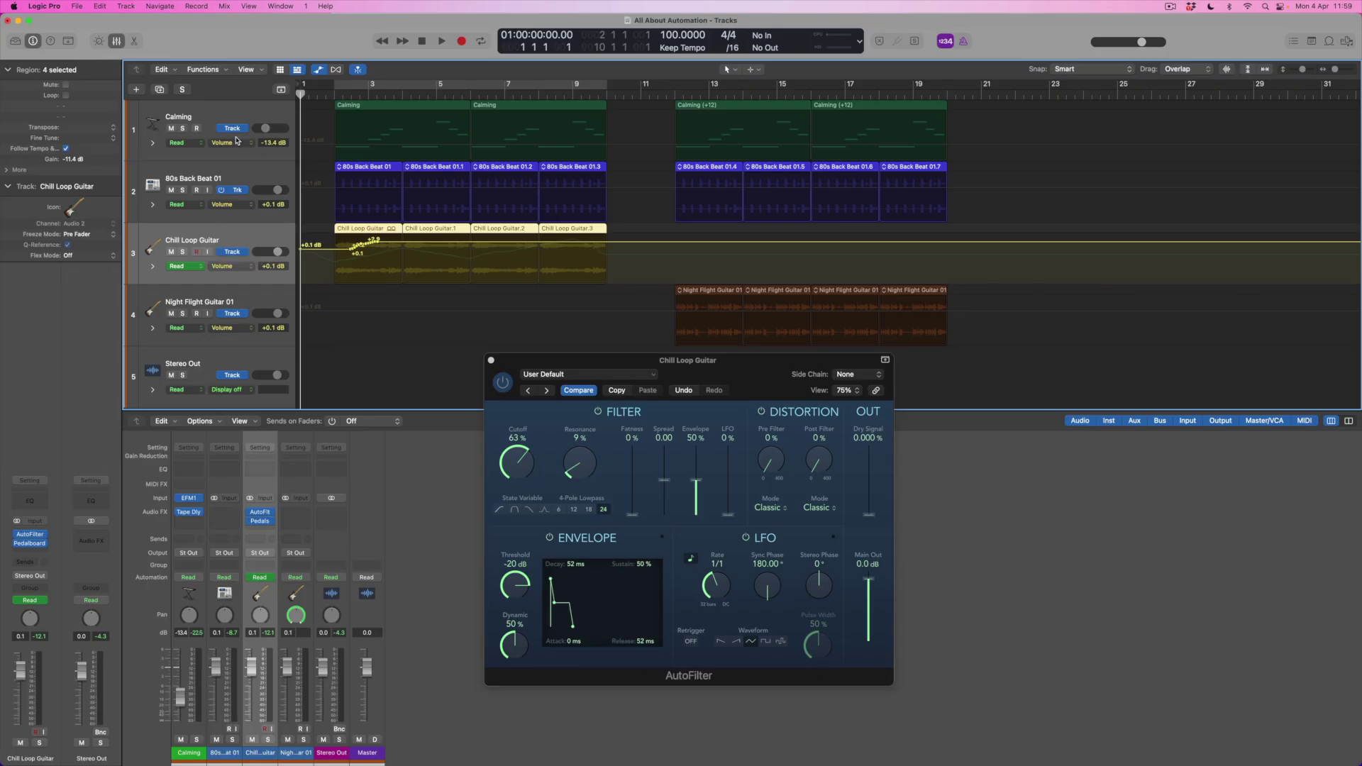
click(224, 7)
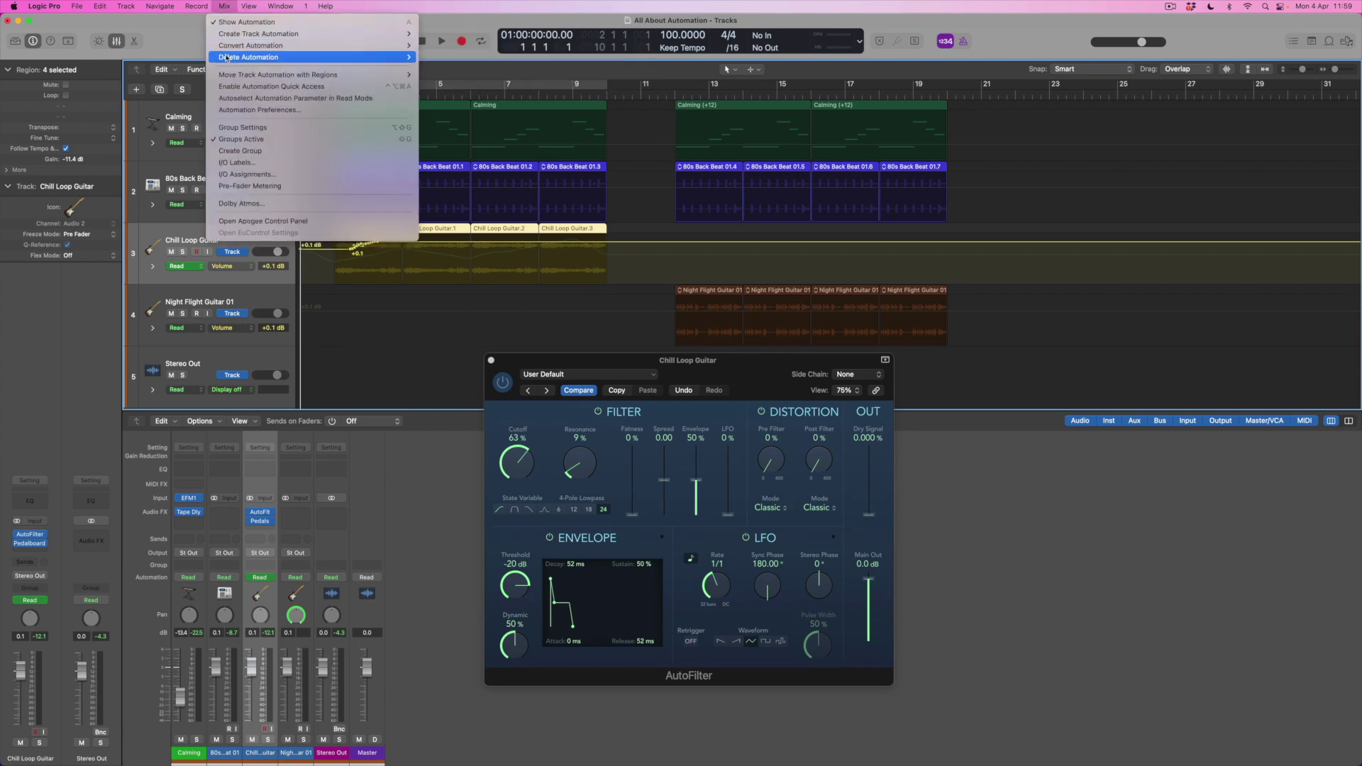
mouse_move(227, 60)
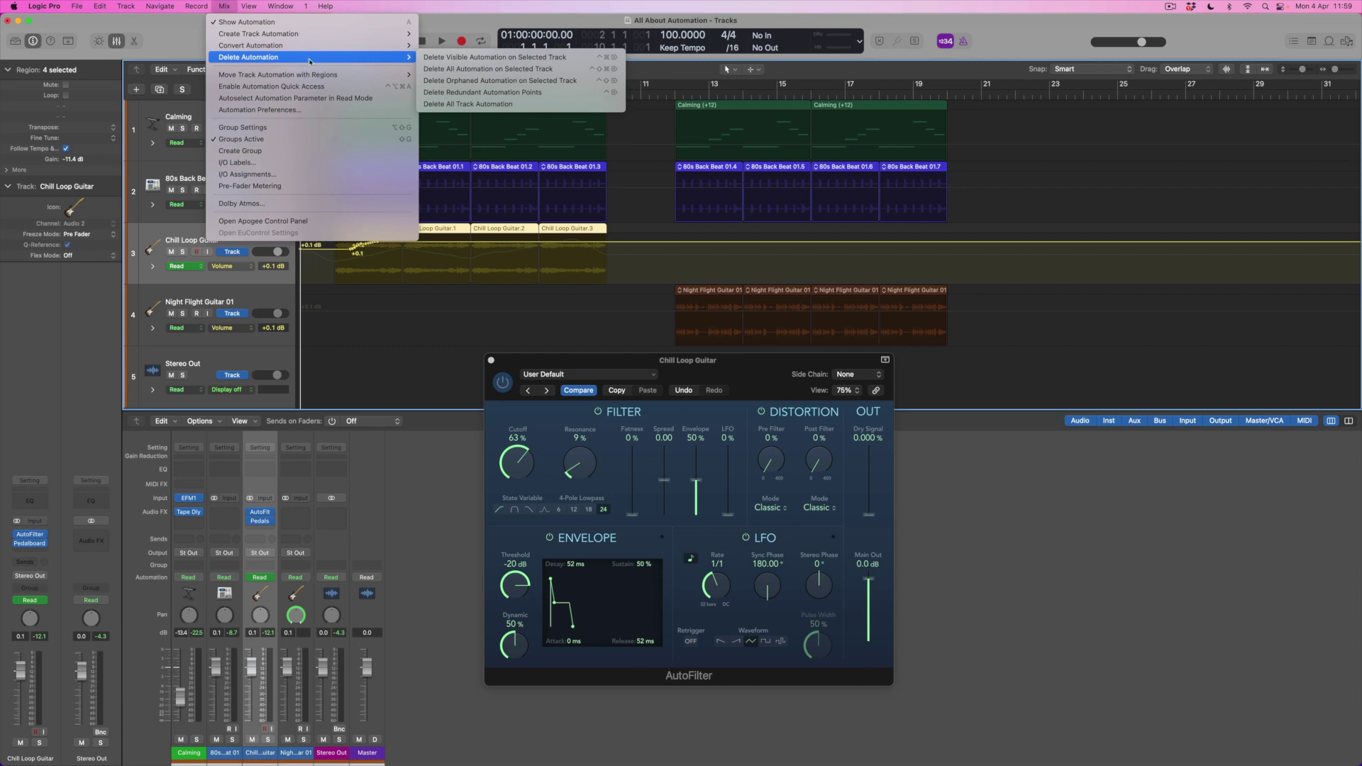
click(513, 58)
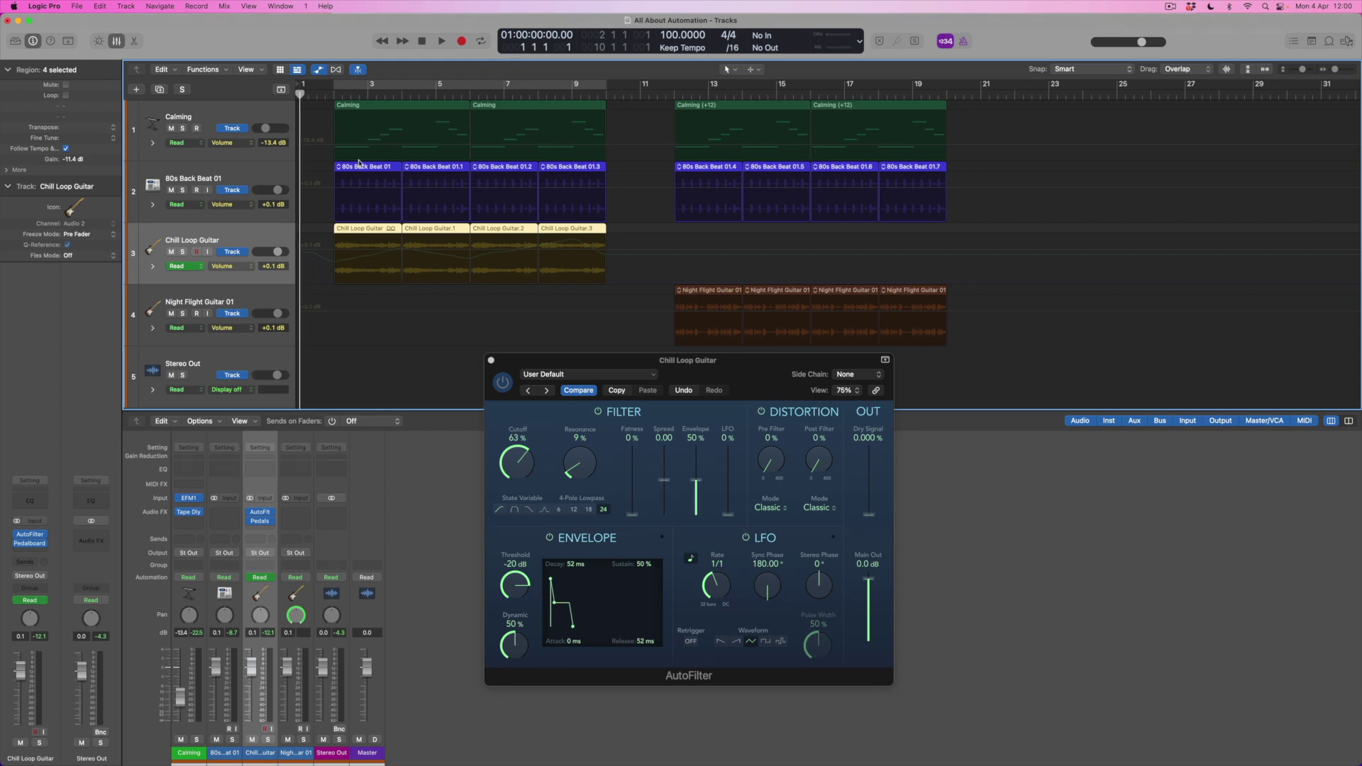
Display the AutoFilter Env Cutoff Mod automation on Chill Loop Guitar and delete it.
click(247, 269)
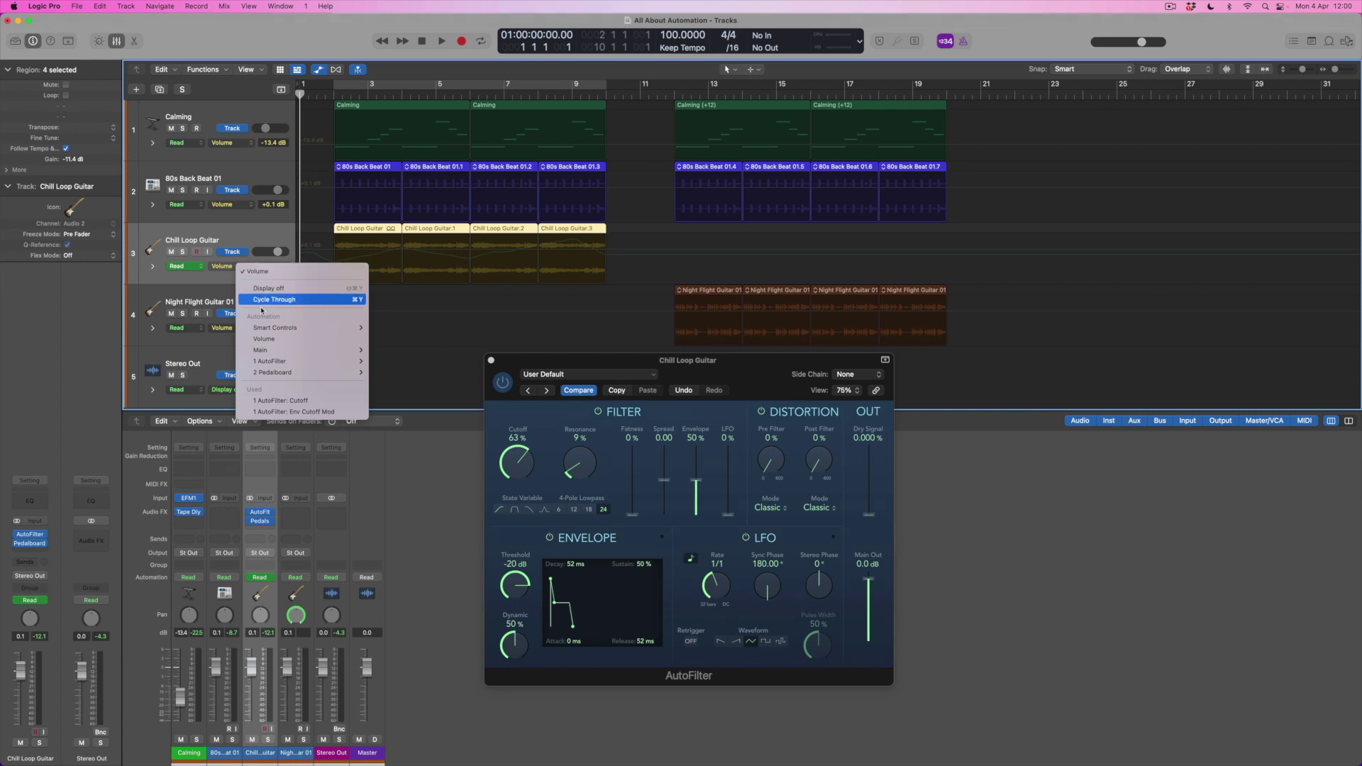
click(329, 411)
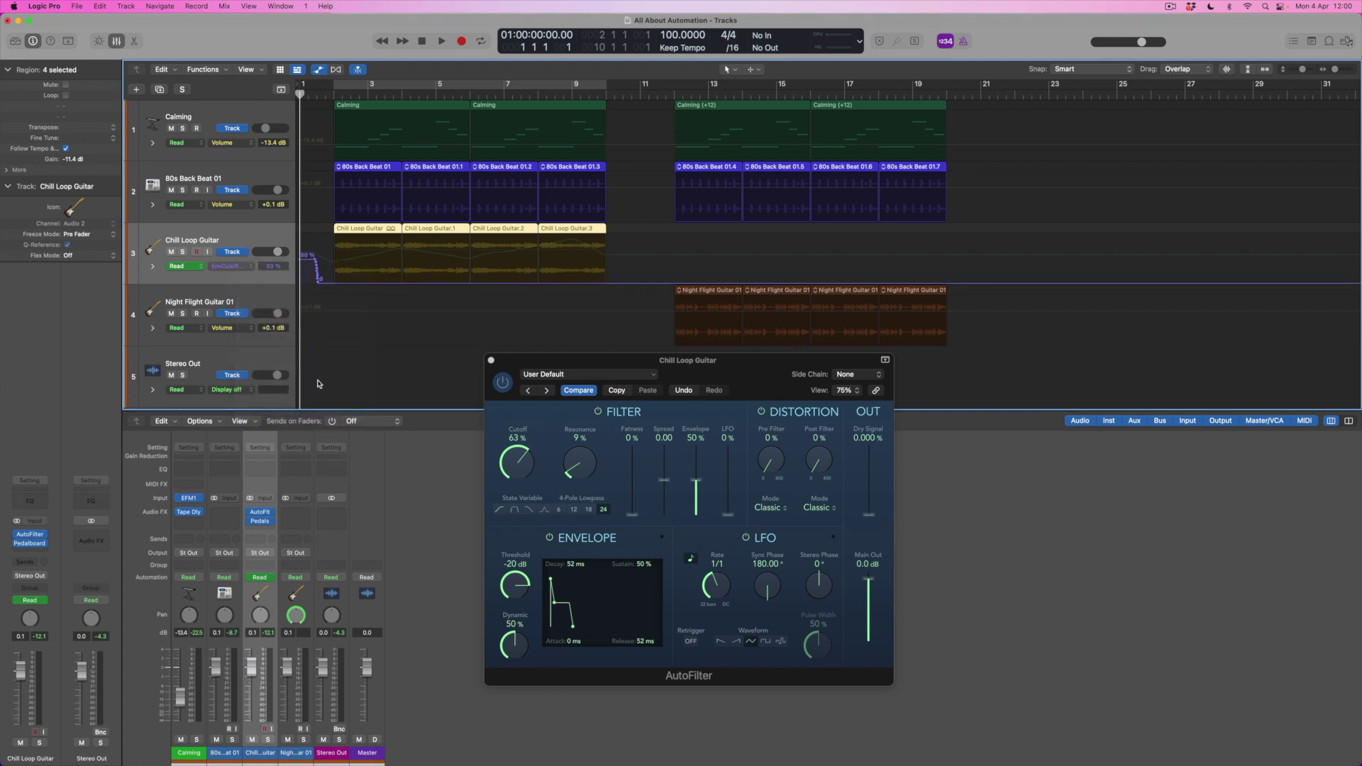
click(224, 6)
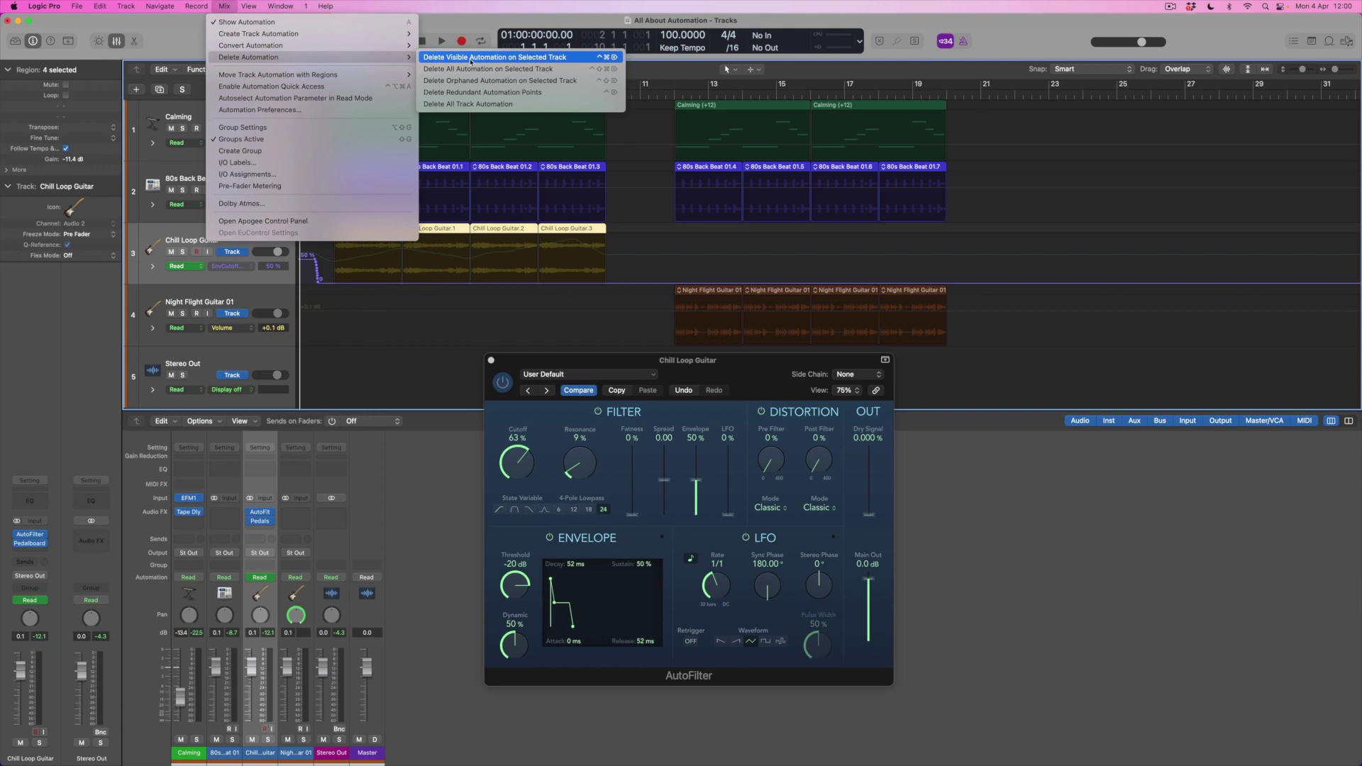
click(471, 58)
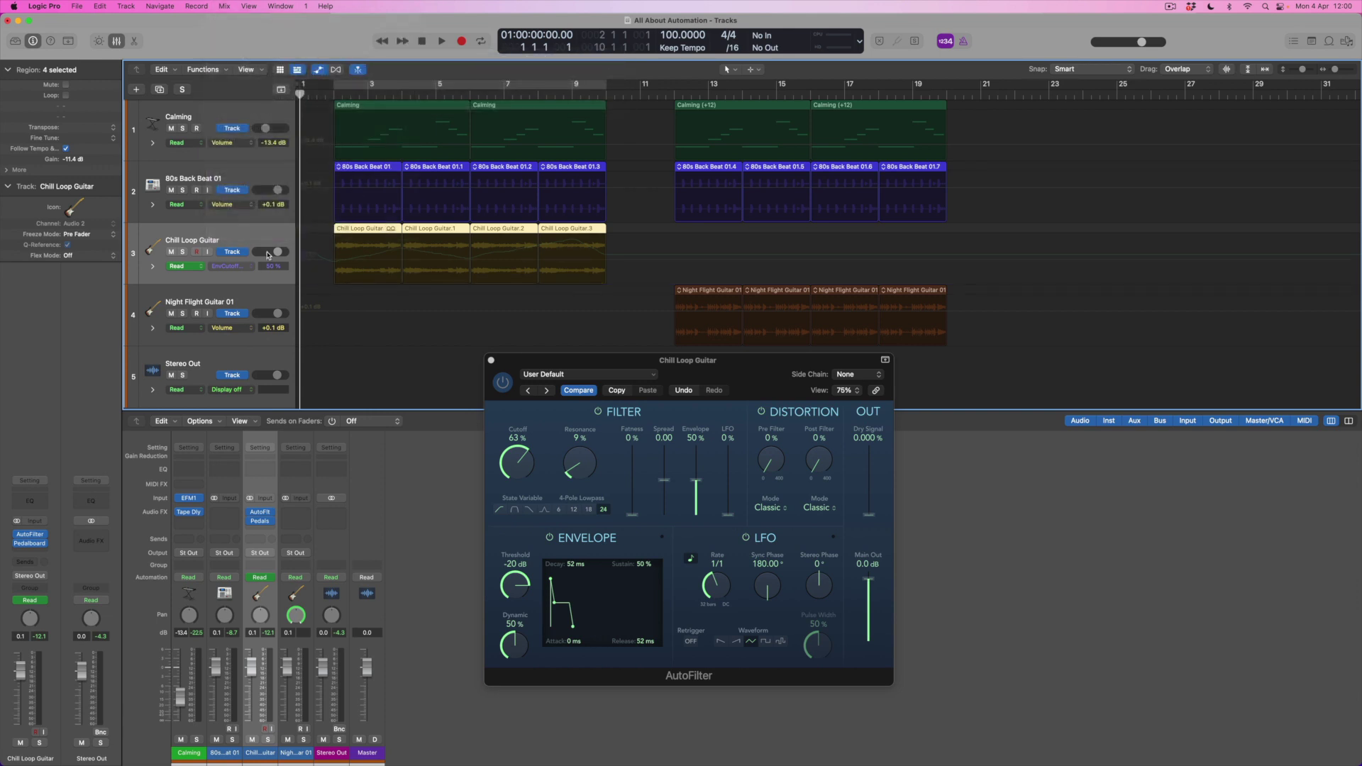
Display Chill Loop Guitar's AutoFilter Cutoff automation and copy its four regions to bar 12 together with the automation data.
click(247, 268)
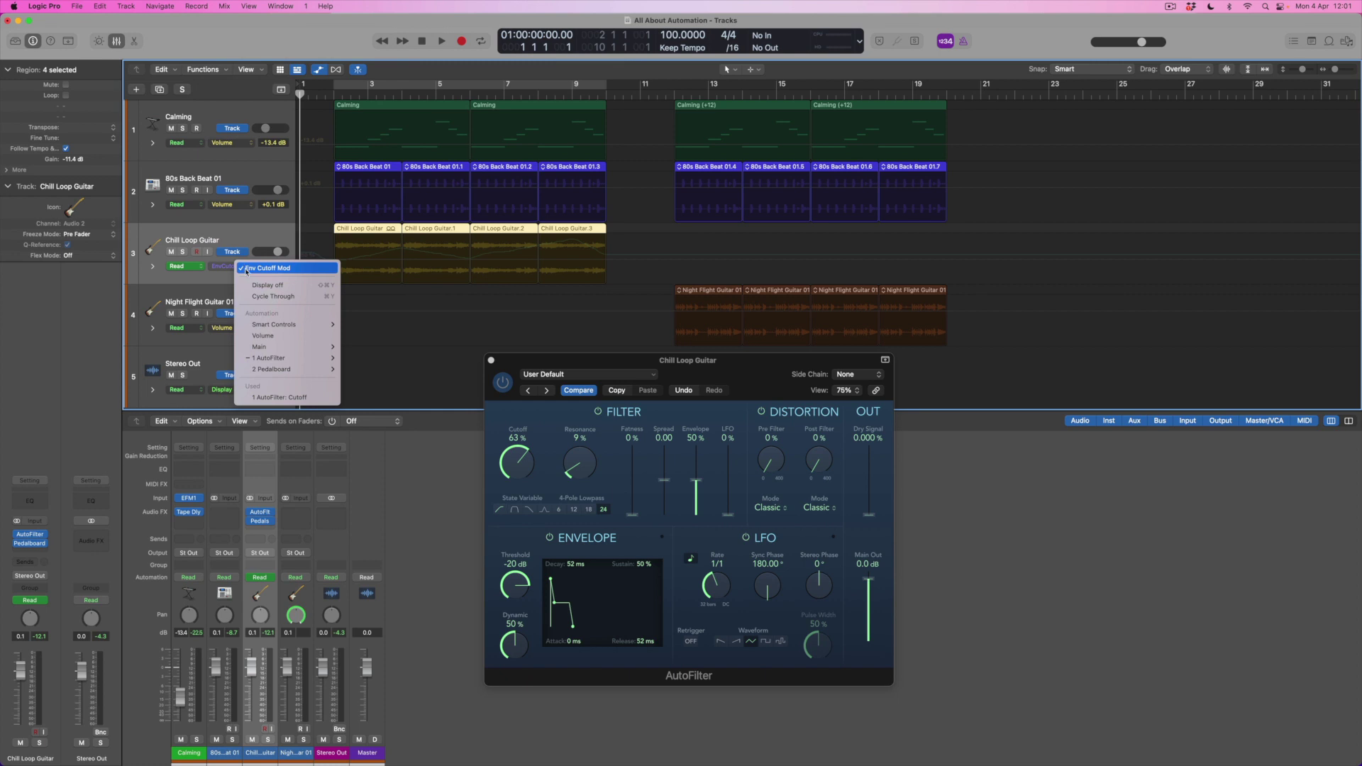
click(282, 398)
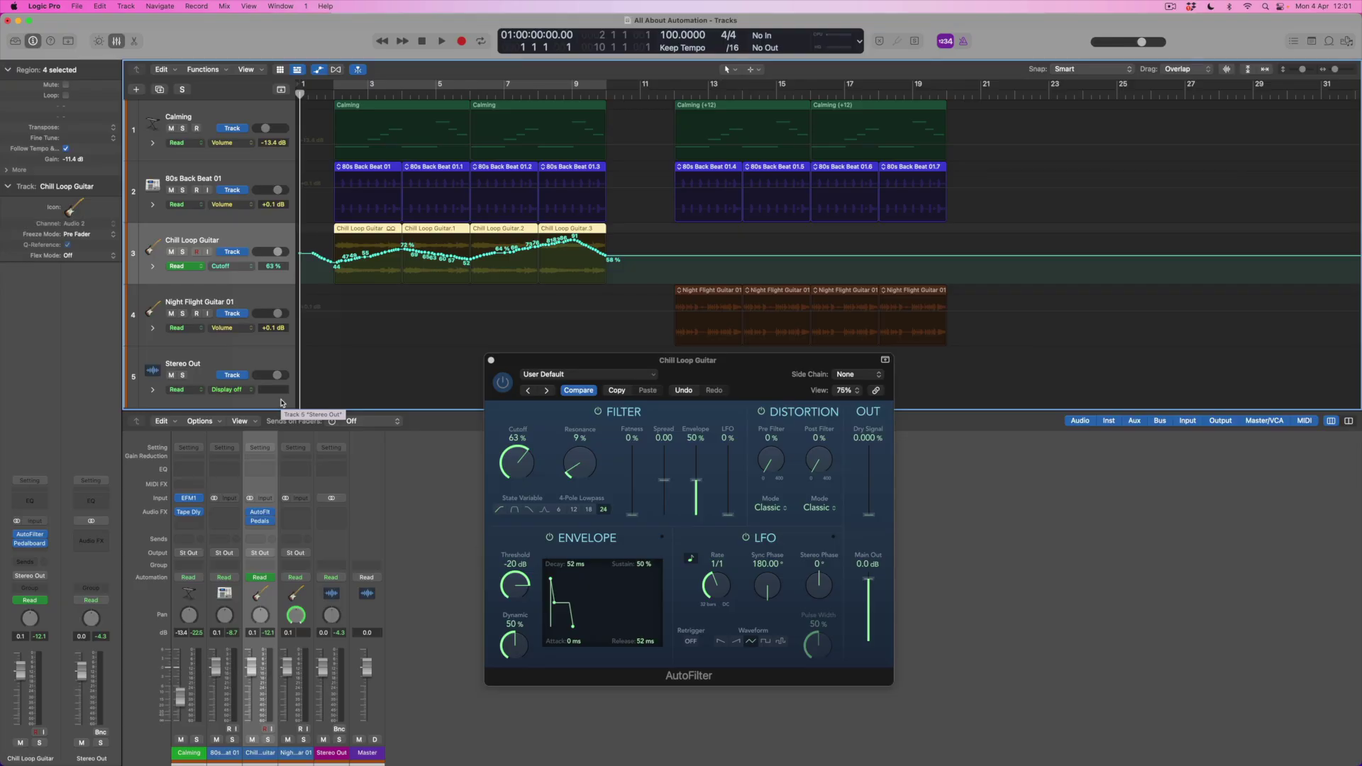
drag(357, 231, 698, 250)
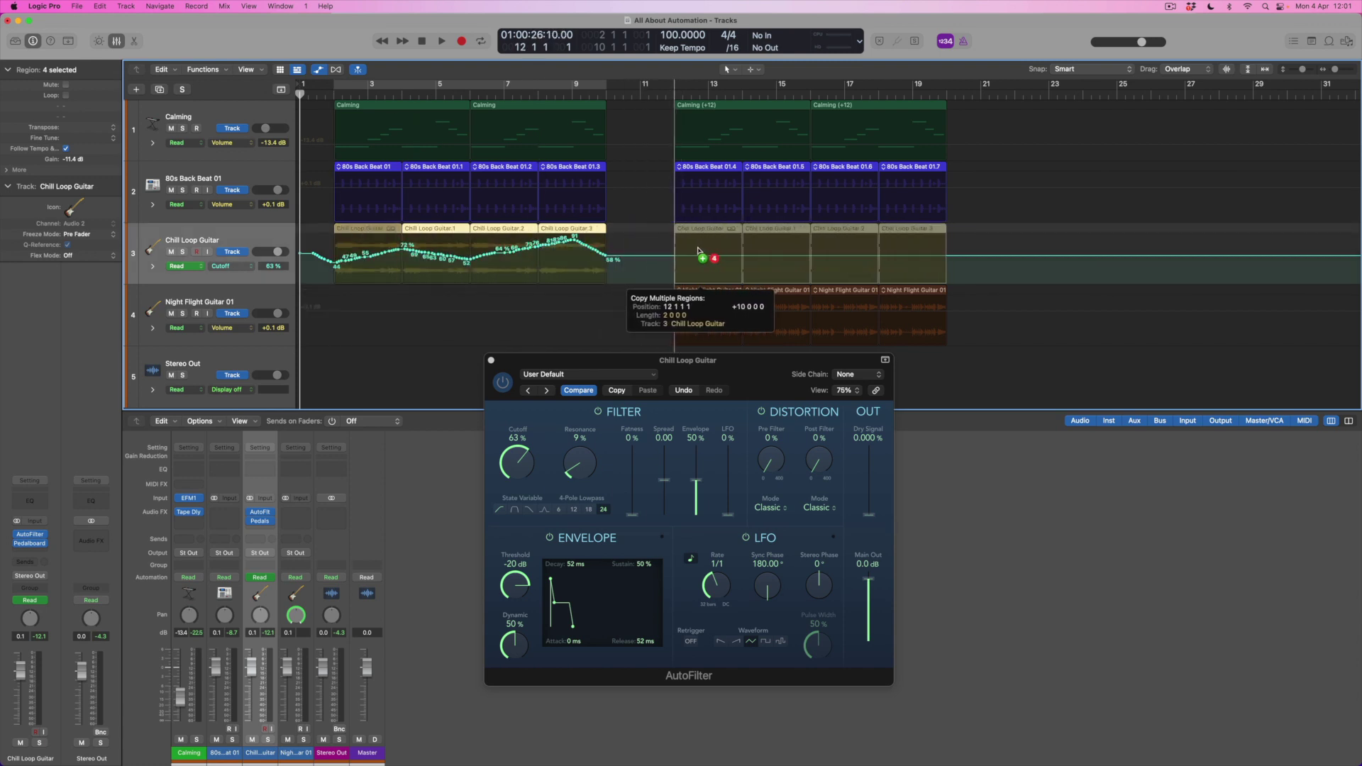
drag(698, 249, 699, 250)
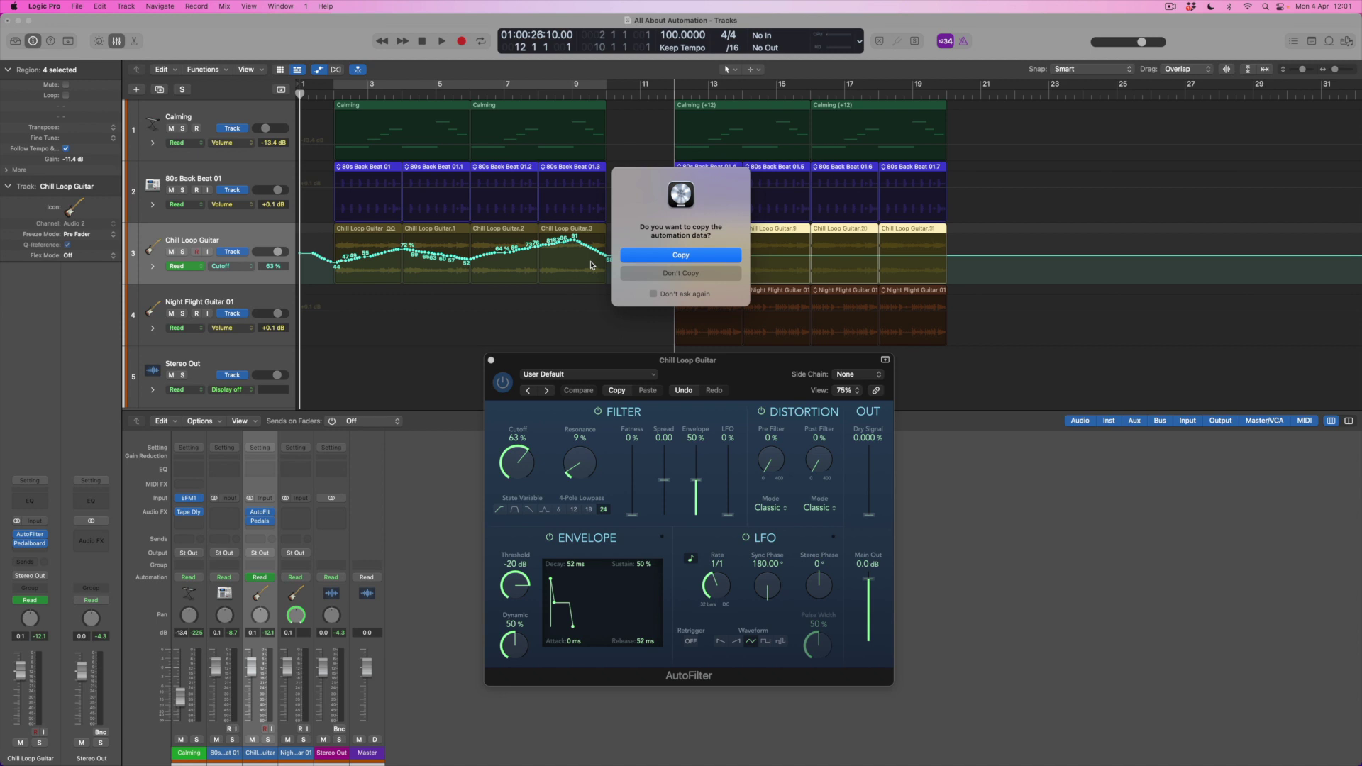
click(685, 257)
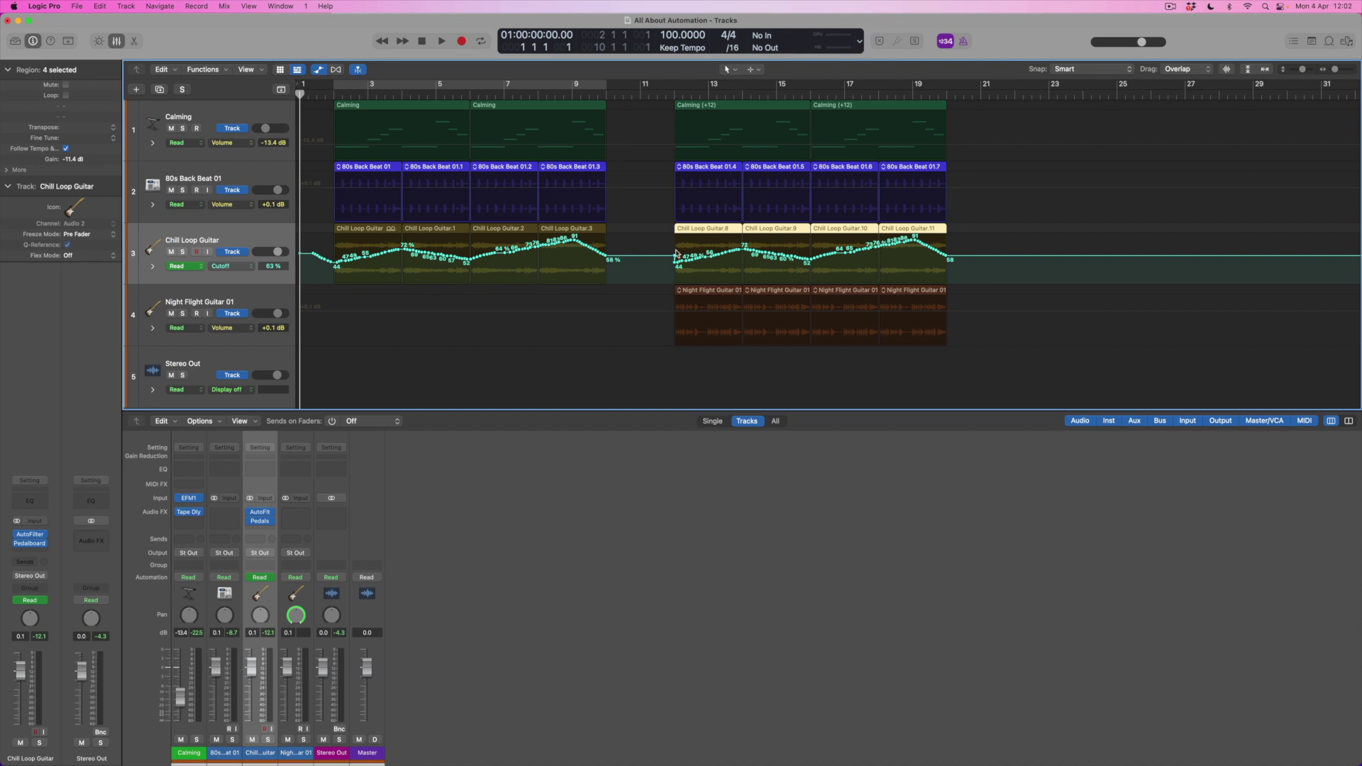
Select Chill Loop Guitar's copied Cutoff automation at bars 12 to 20 and offset it as a whole until it ends at about 62%.
drag(667, 234, 968, 275)
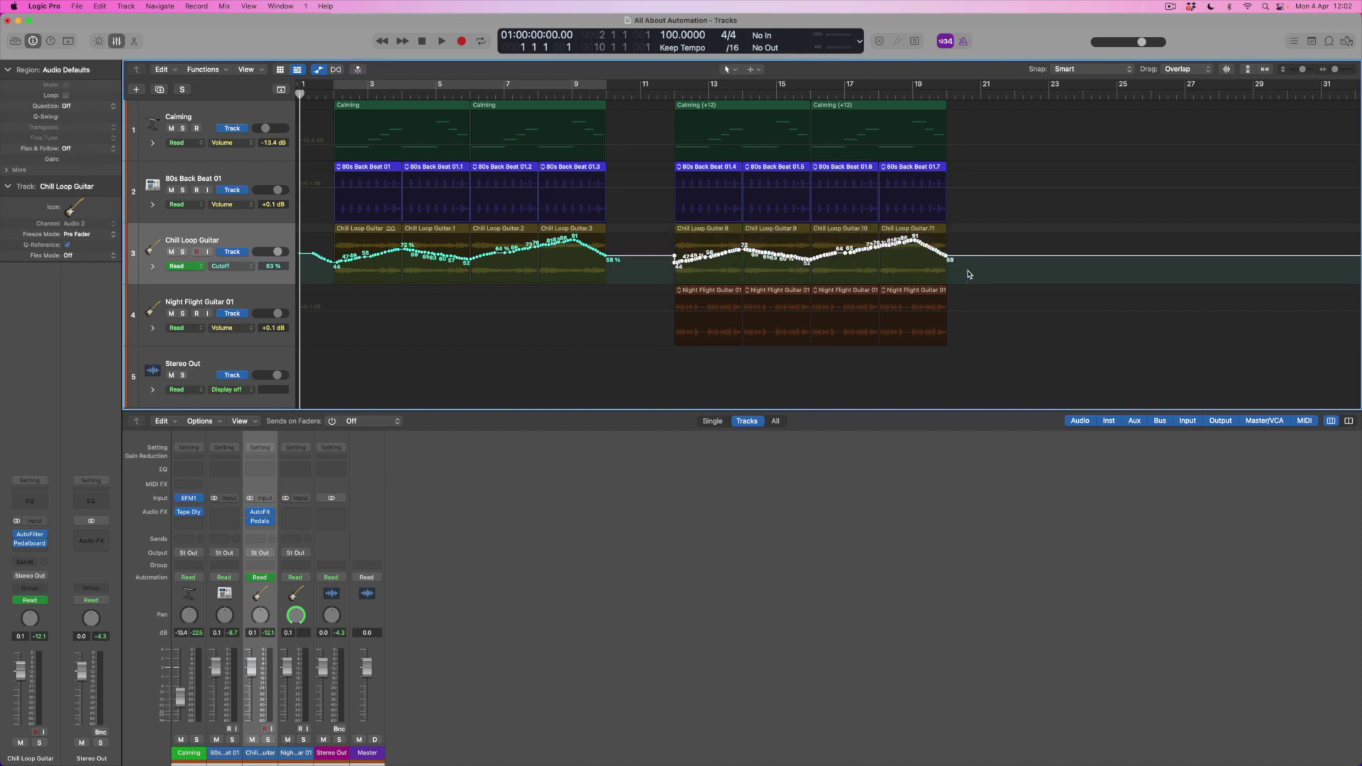
drag(775, 260, 774, 270)
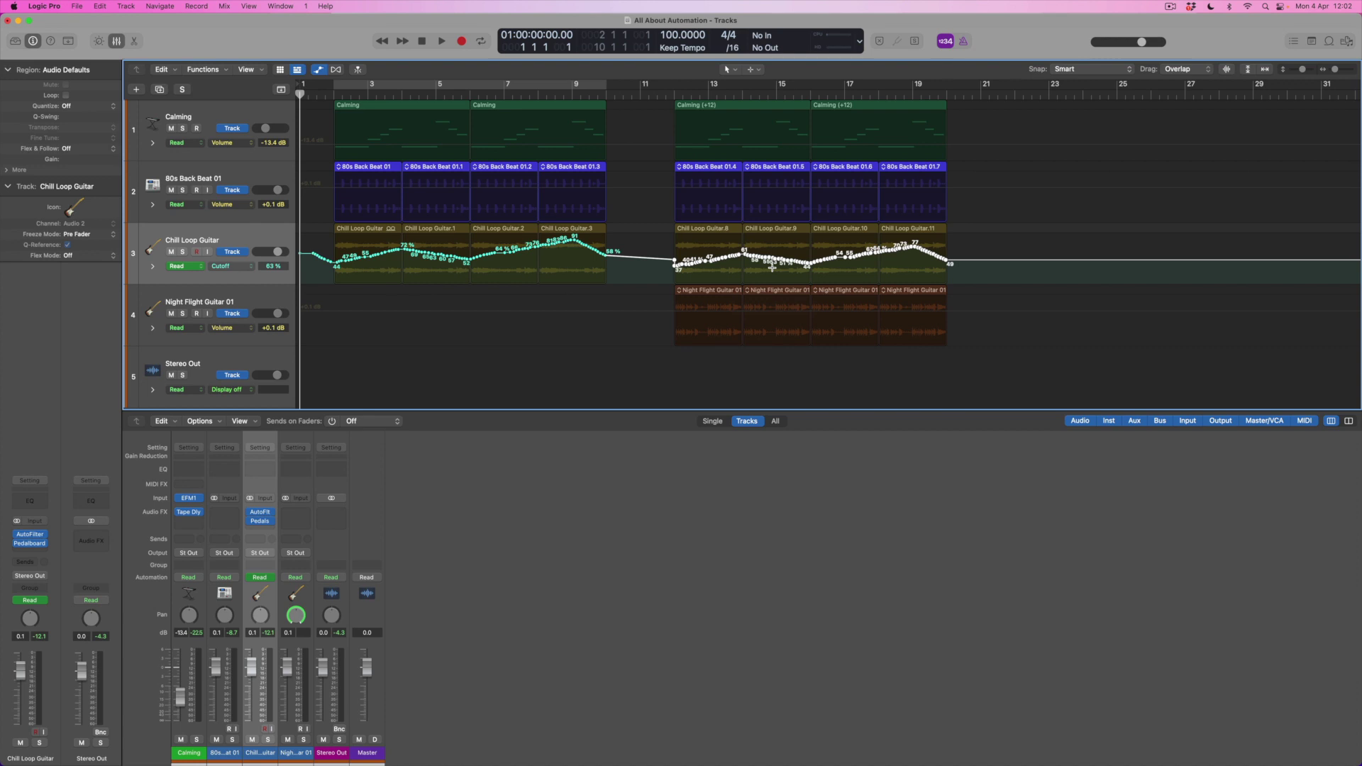
scroll(774, 270, up, 5)
scroll(772, 267, up, 2)
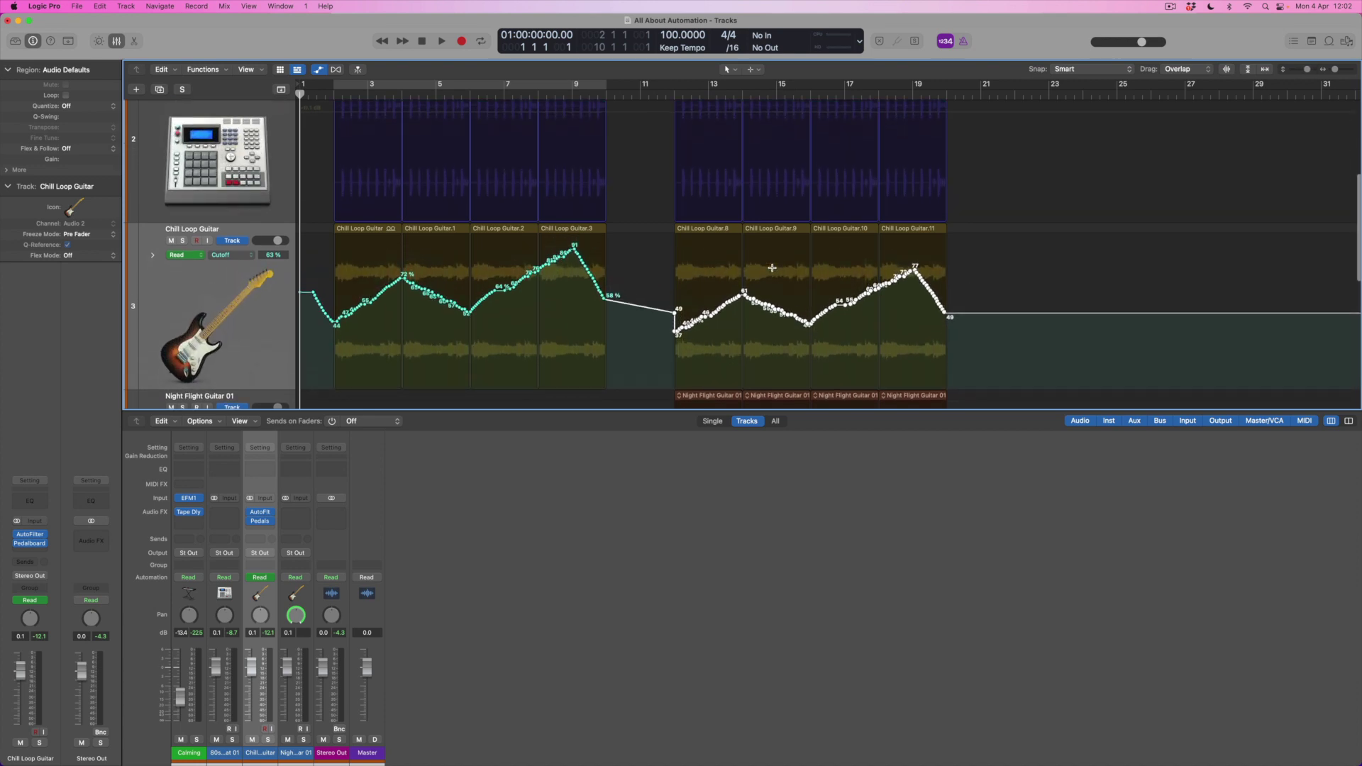
drag(777, 306, 777, 318)
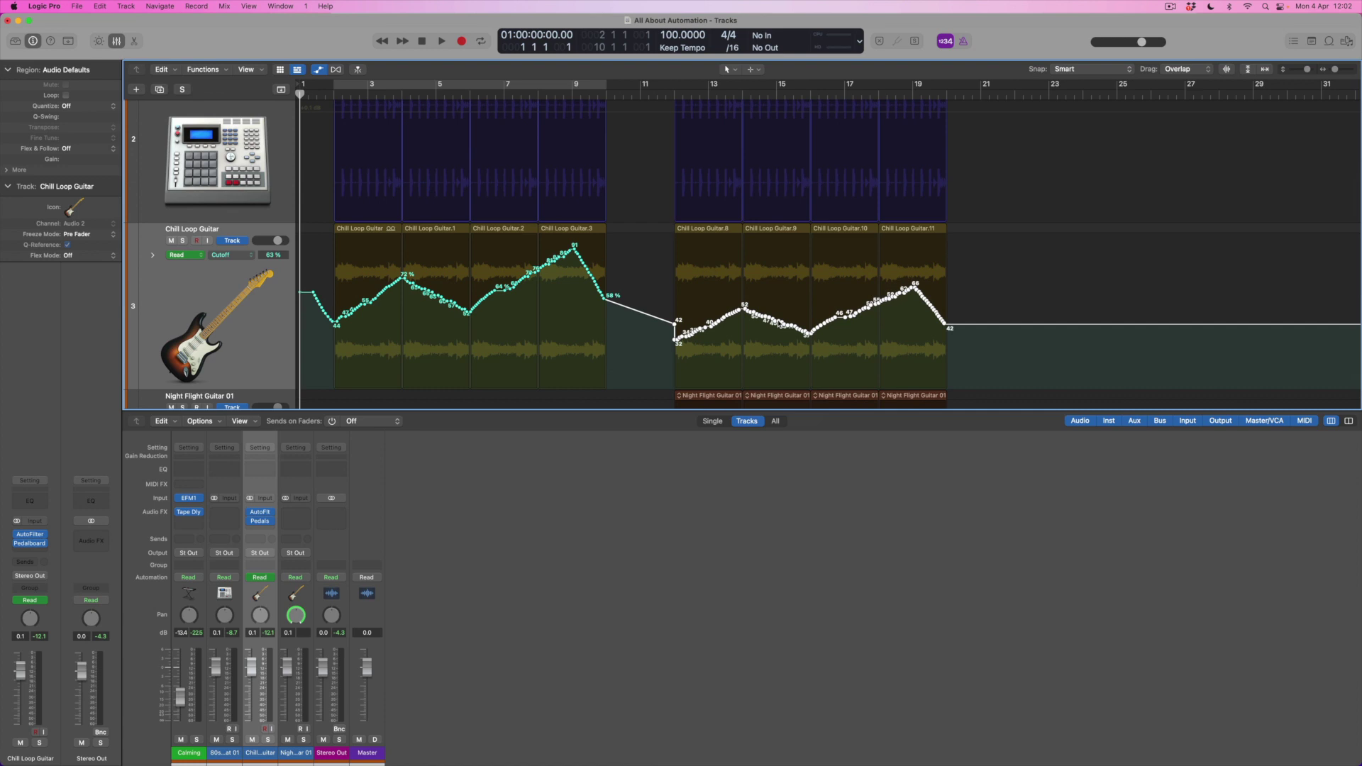
drag(777, 318, 788, 288)
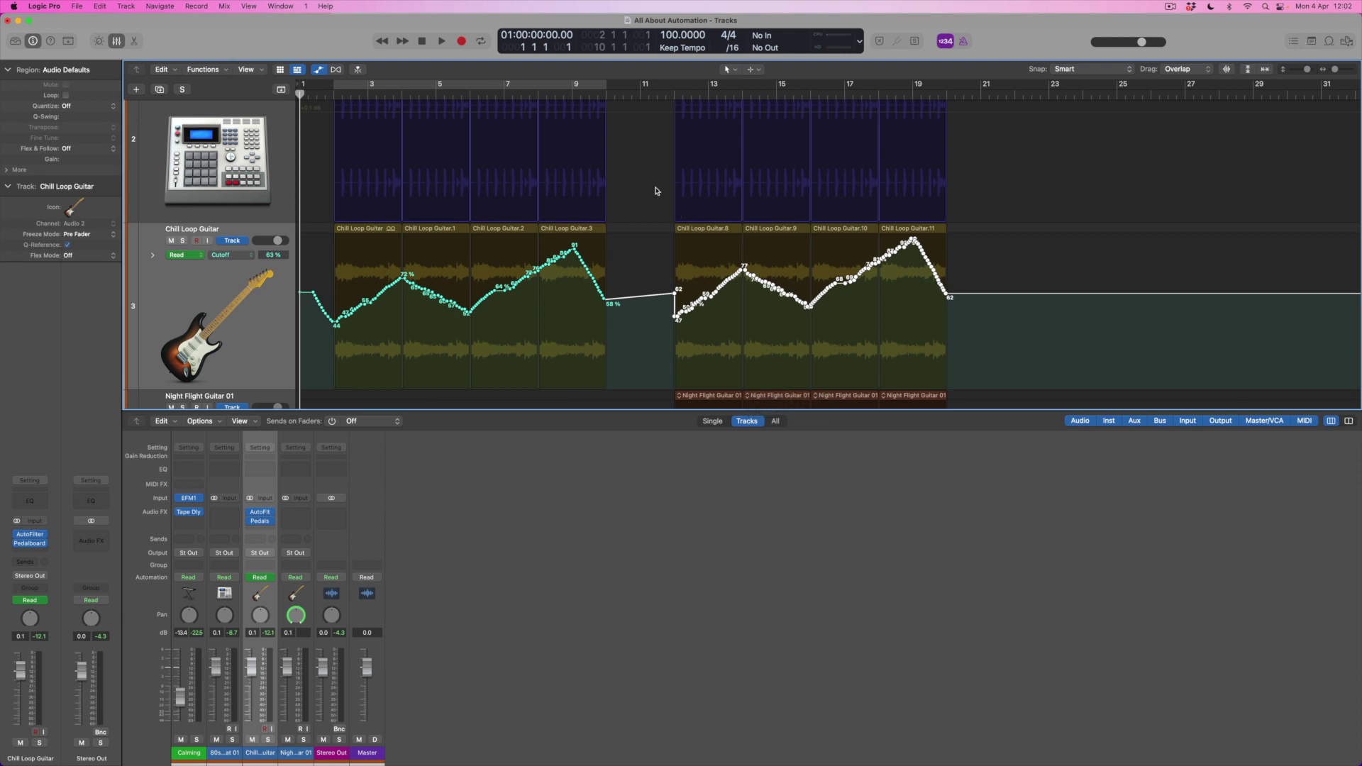
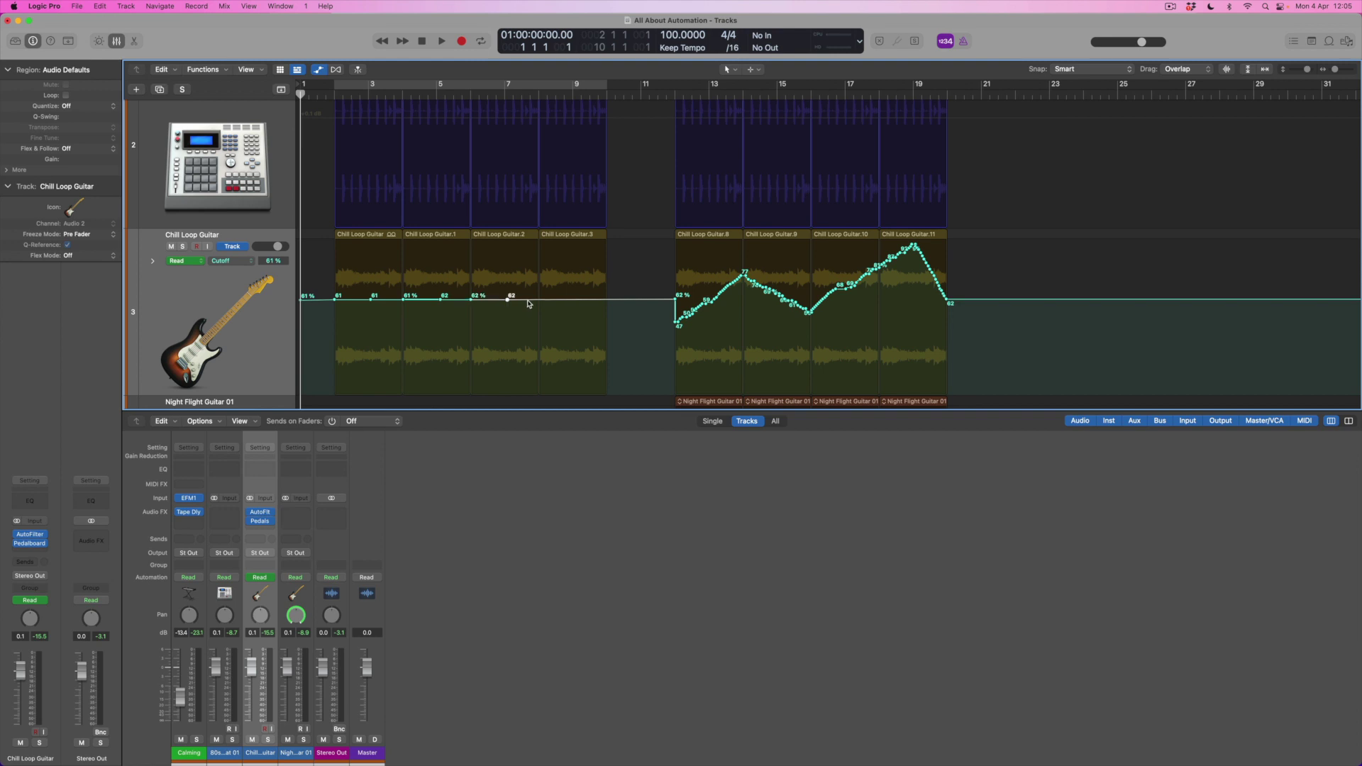
Add Cutoff points at bars 8, 9 and 10, and shape peaks of about 71, 81, 73 and 91% at bars 3, 5, 7 and 9.
click(539, 300)
click(577, 300)
click(606, 300)
drag(372, 301, 441, 270)
drag(508, 300, 578, 254)
drag(616, 299, 619, 281)
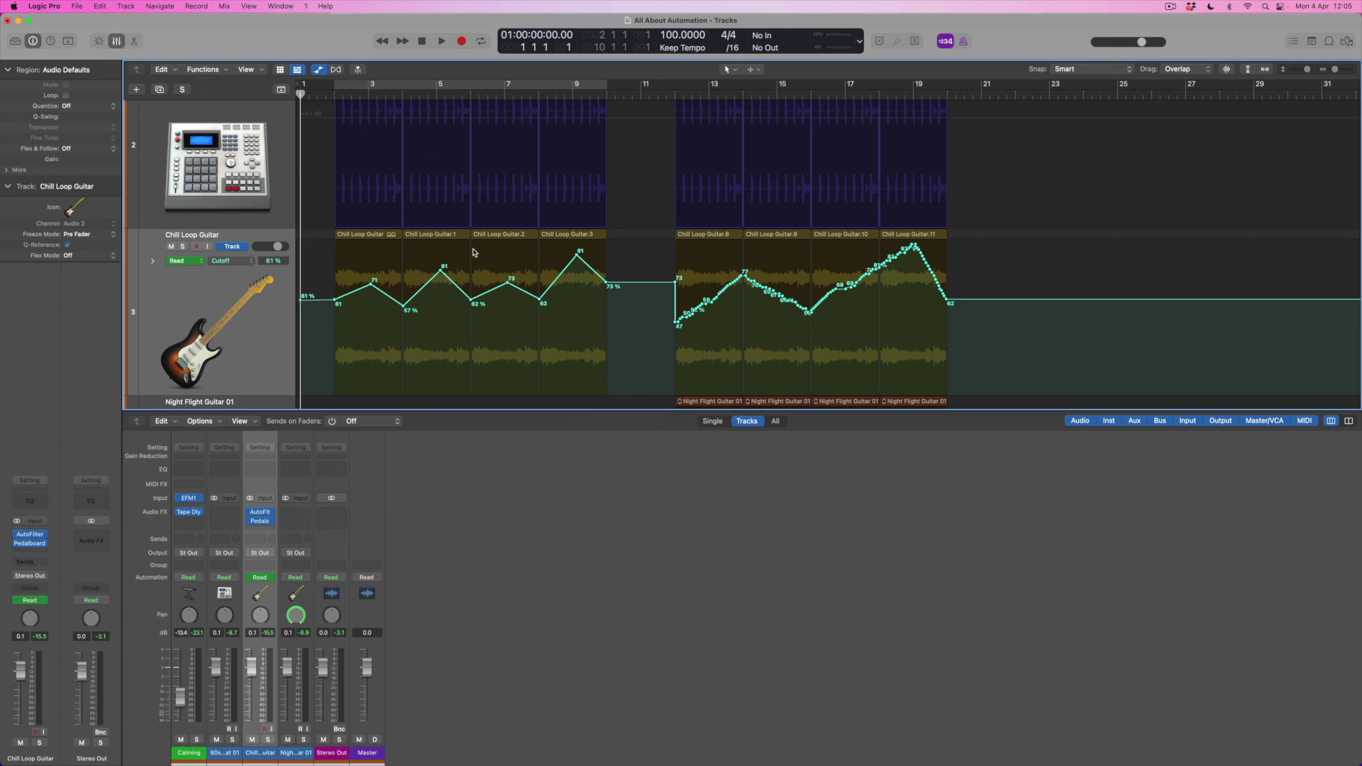
Play the arrangement from near bar 2 and lower Chill Loop Guitar's Cutoff point at bar 8 to about 48%.
click(327, 93)
key(space)
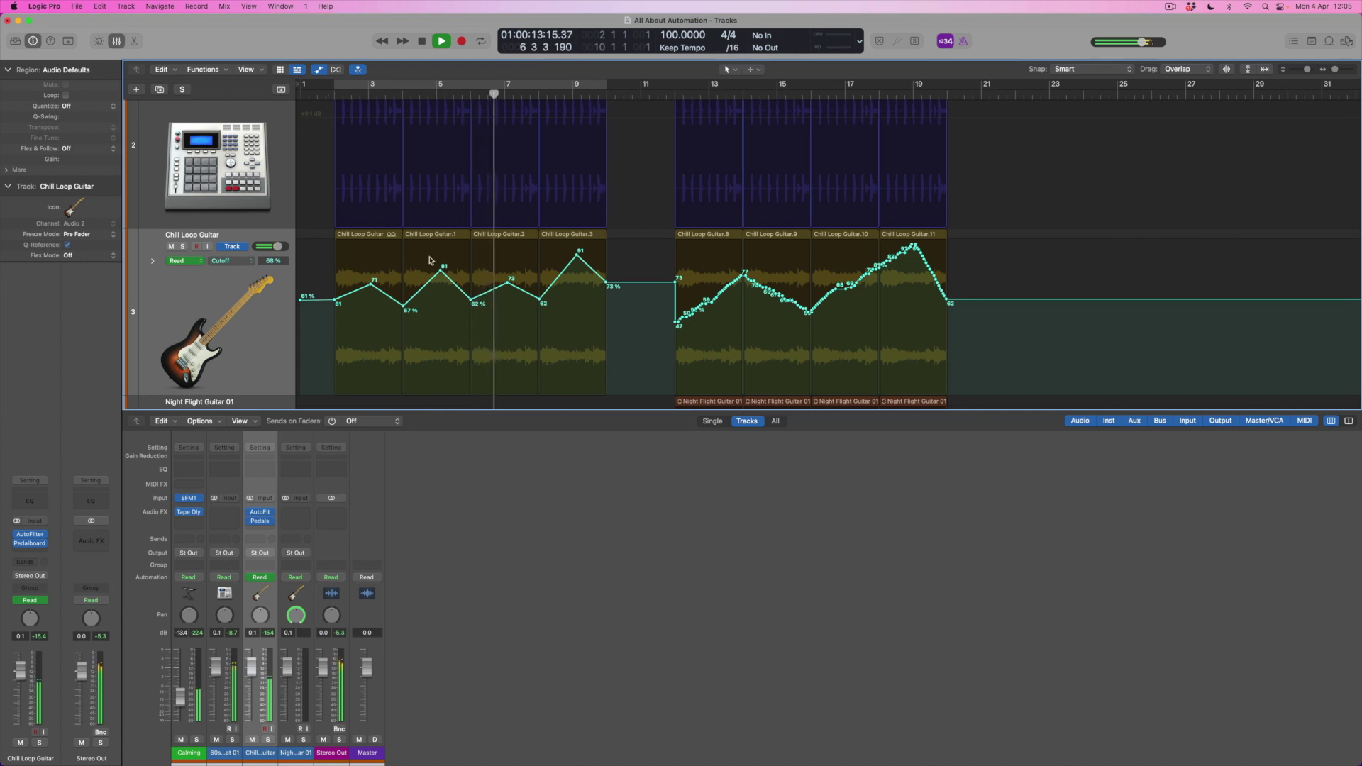
drag(539, 300, 540, 325)
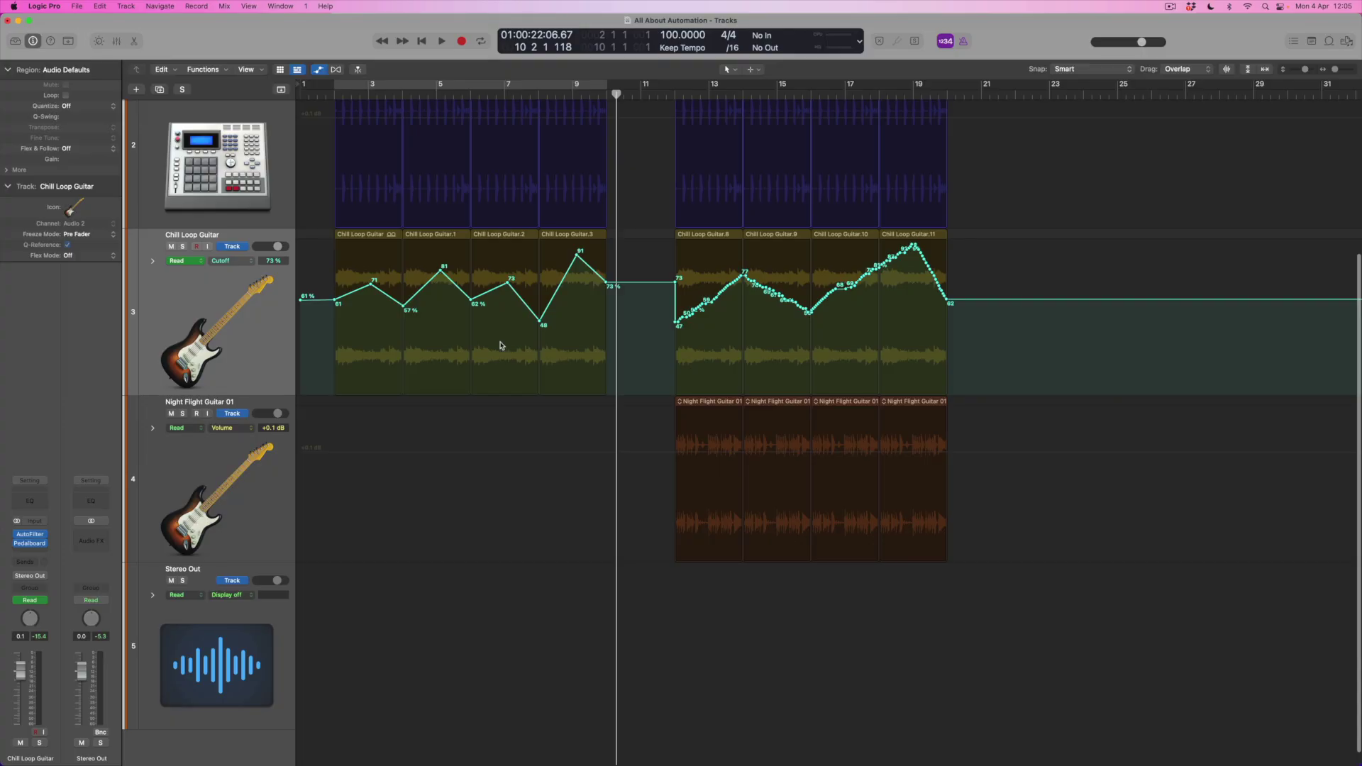
Display absolute Pan automation on Night Flight Guitar 01 and create a Pan line at 0 on that track.
scroll(500, 346, down, 1)
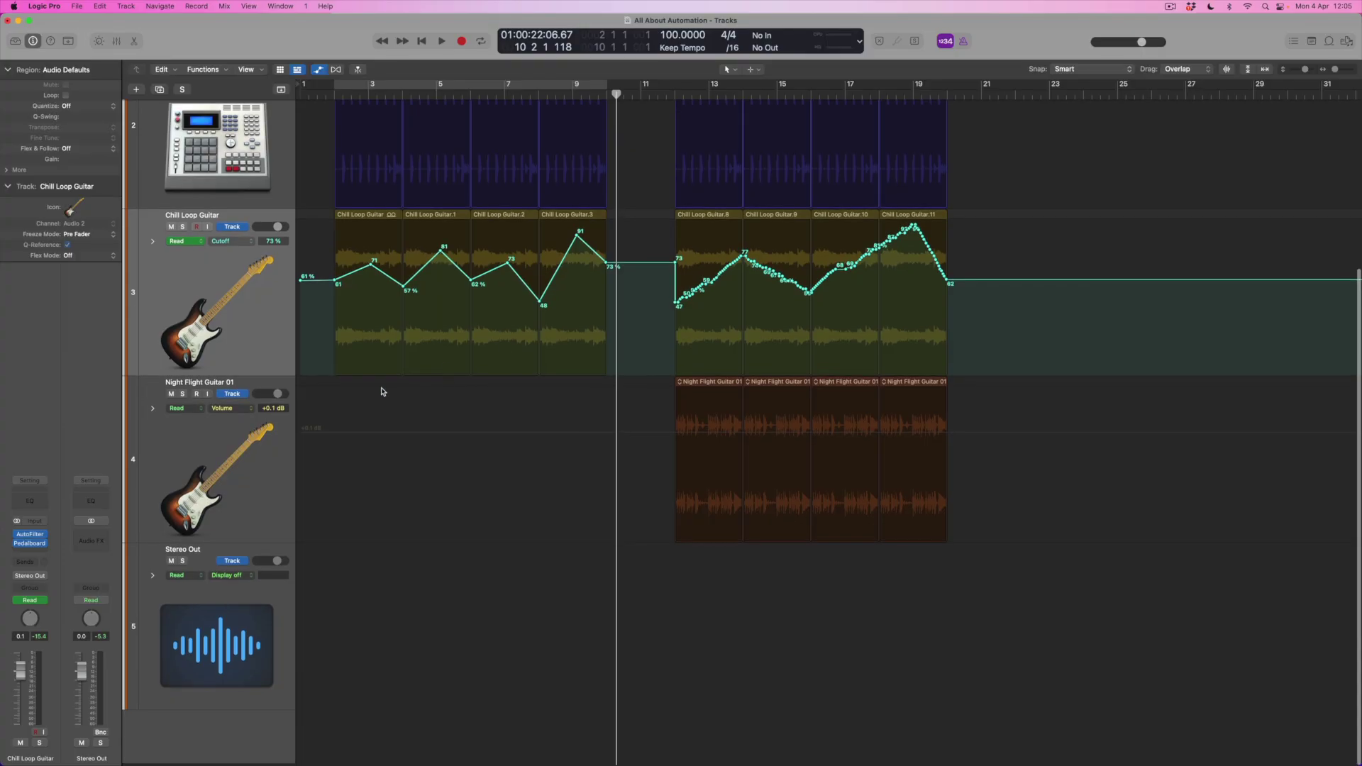
click(262, 454)
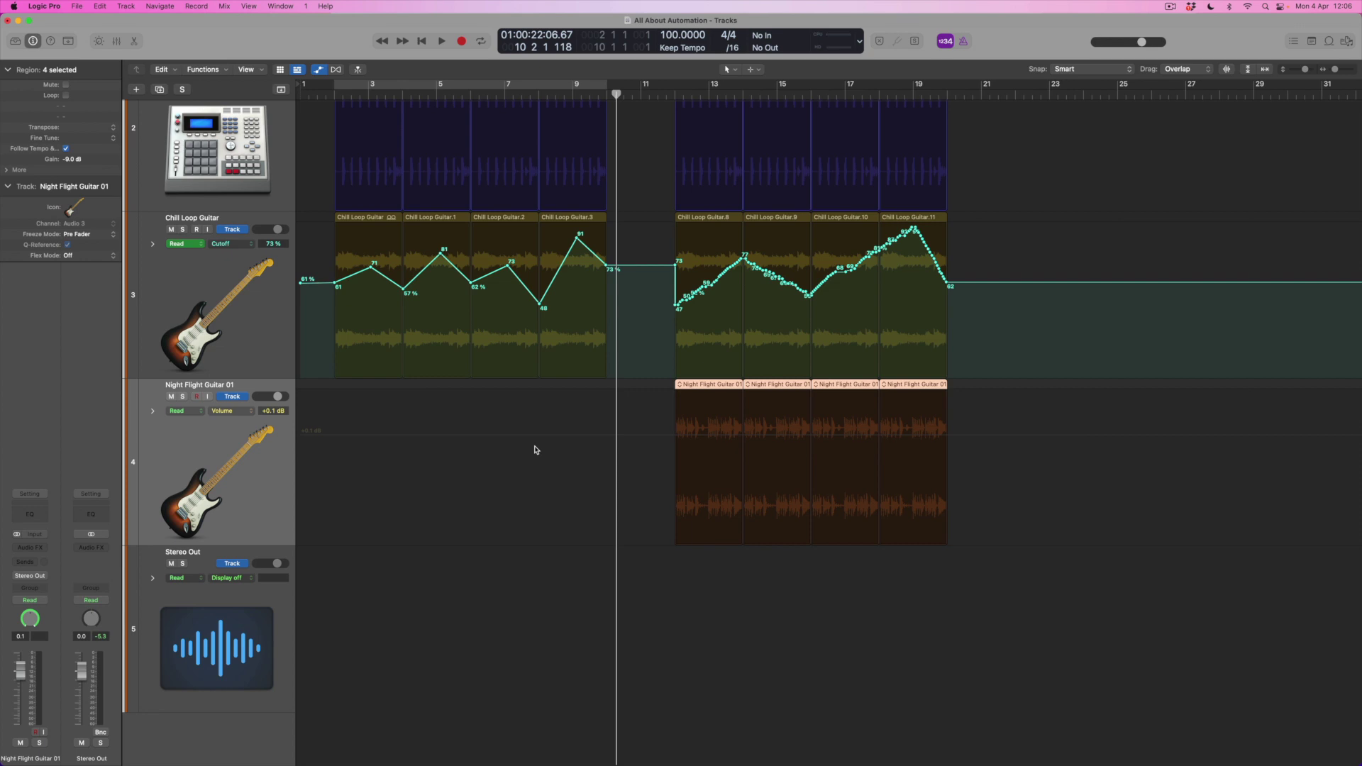
click(245, 415)
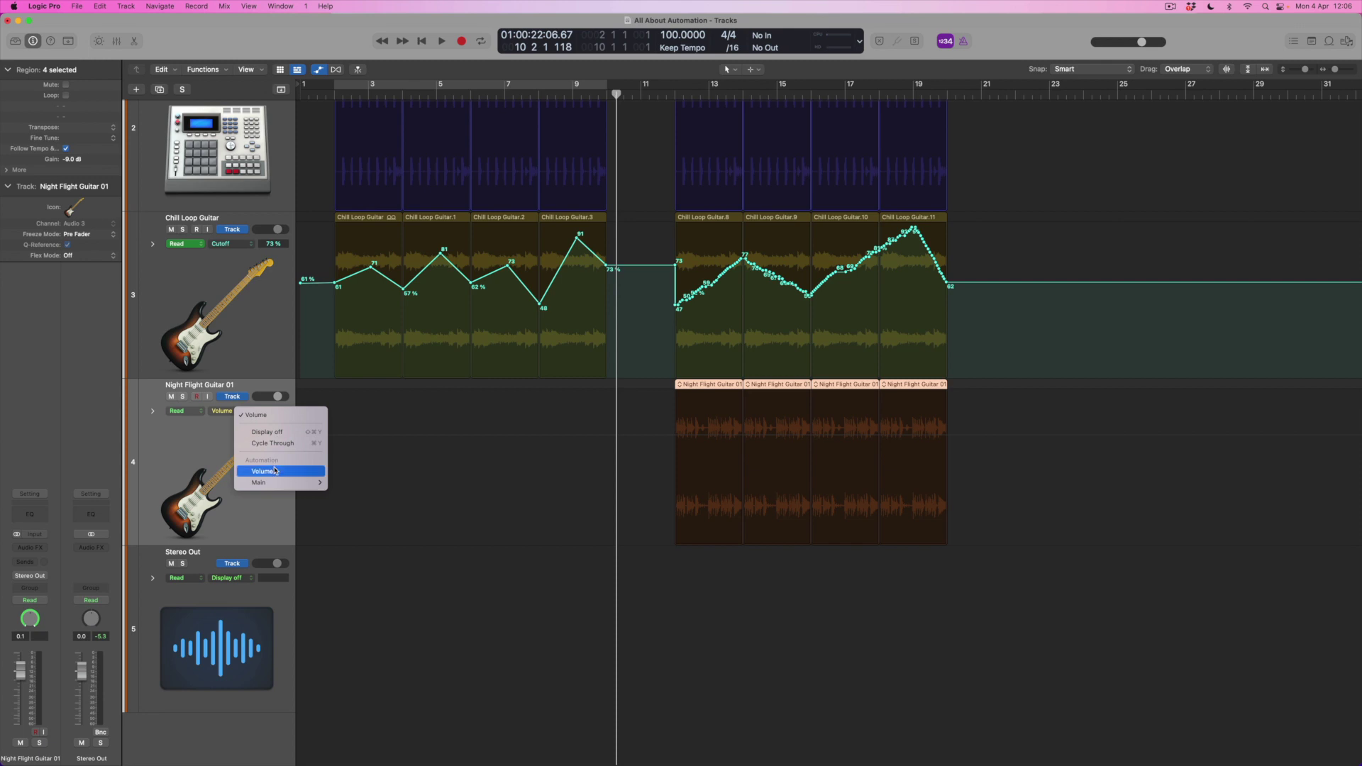
mouse_move(267, 484)
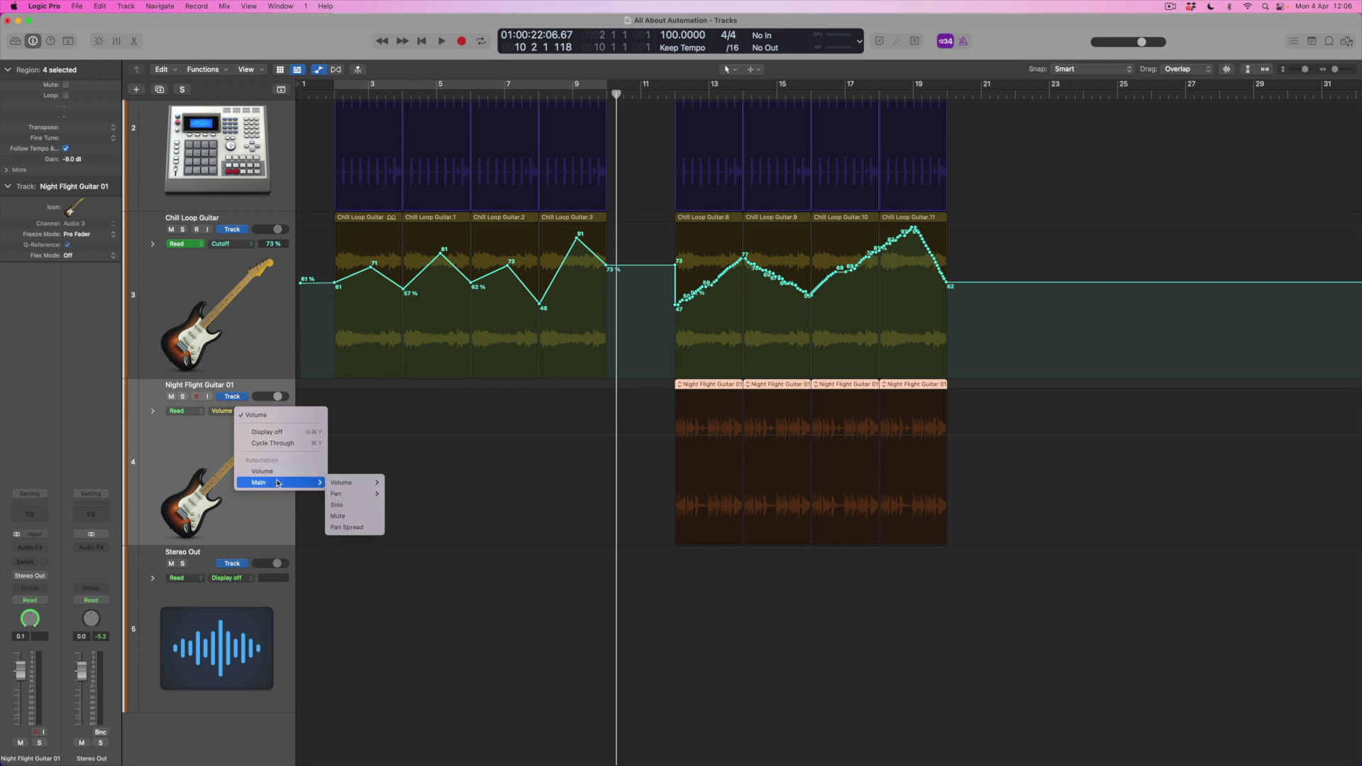
mouse_move(351, 494)
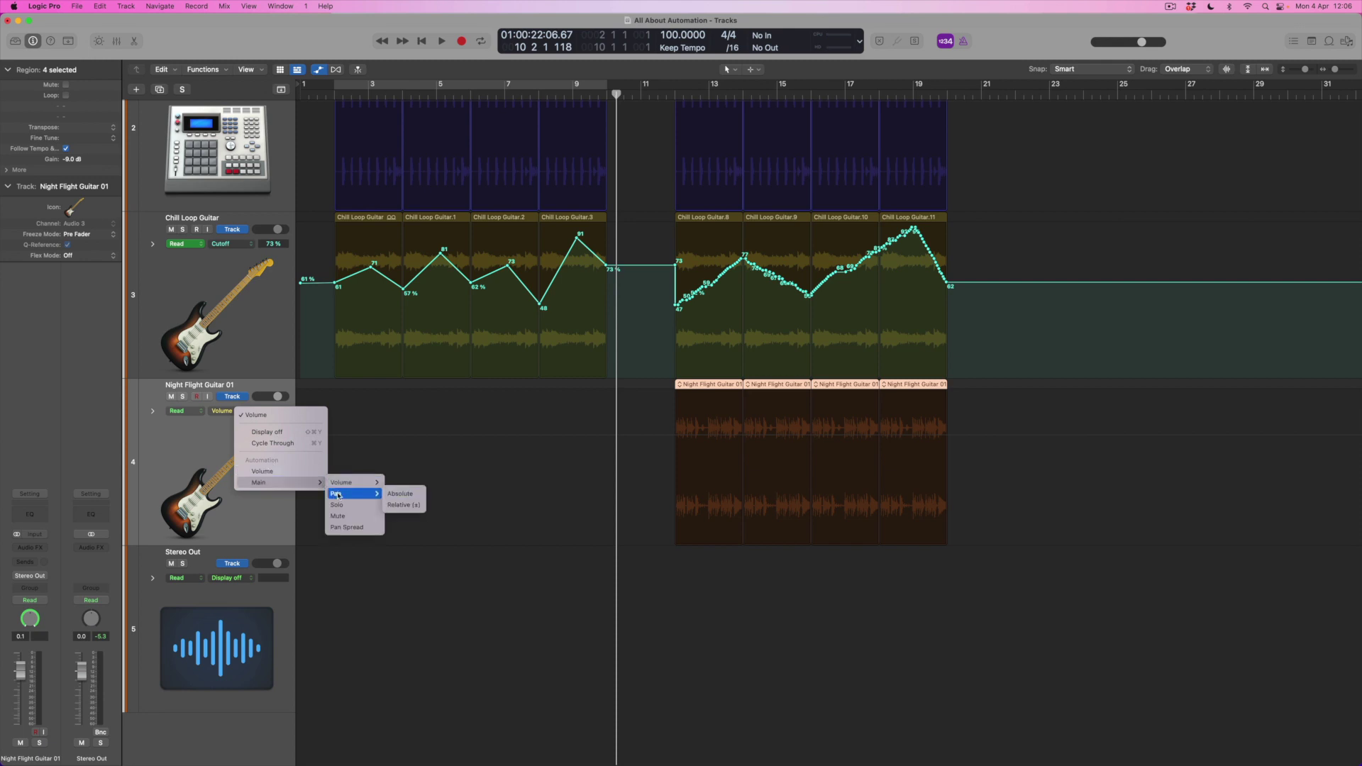
click(410, 496)
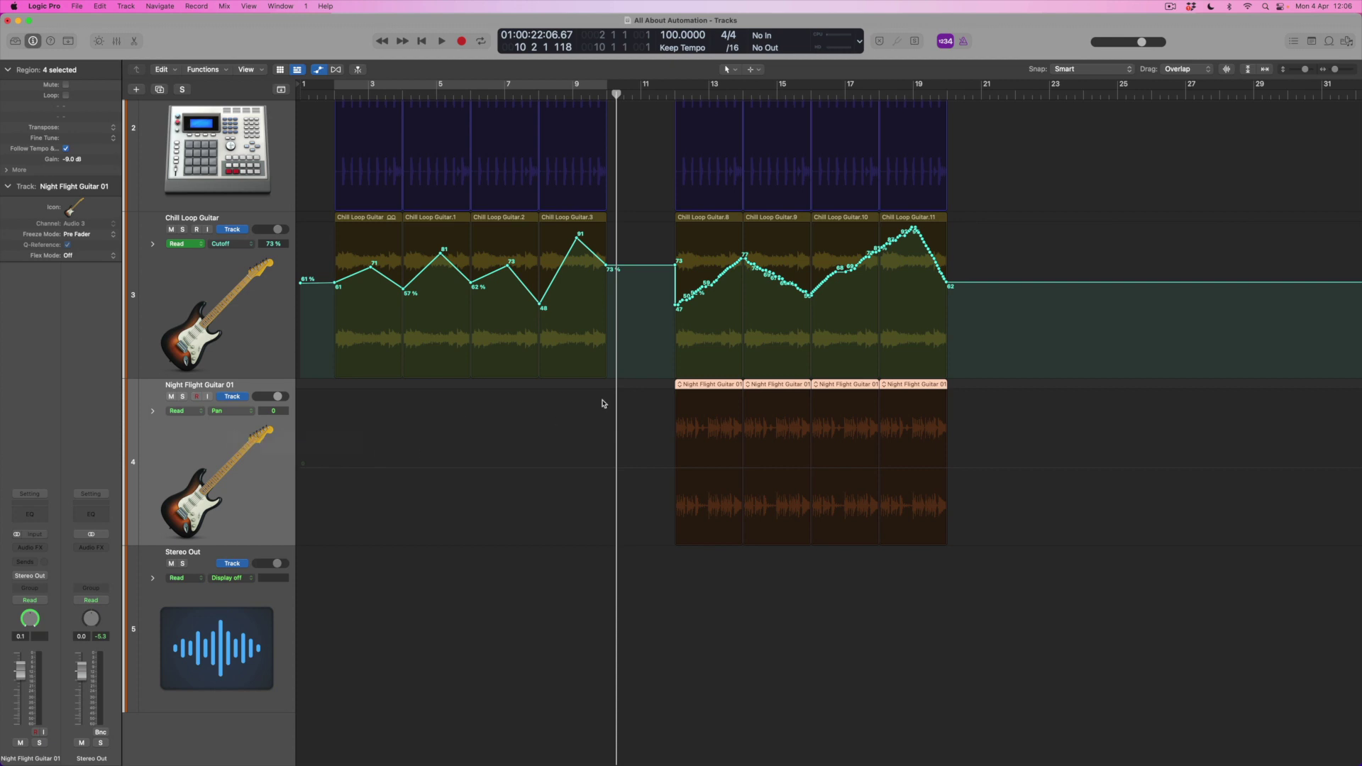
click(649, 388)
click(654, 468)
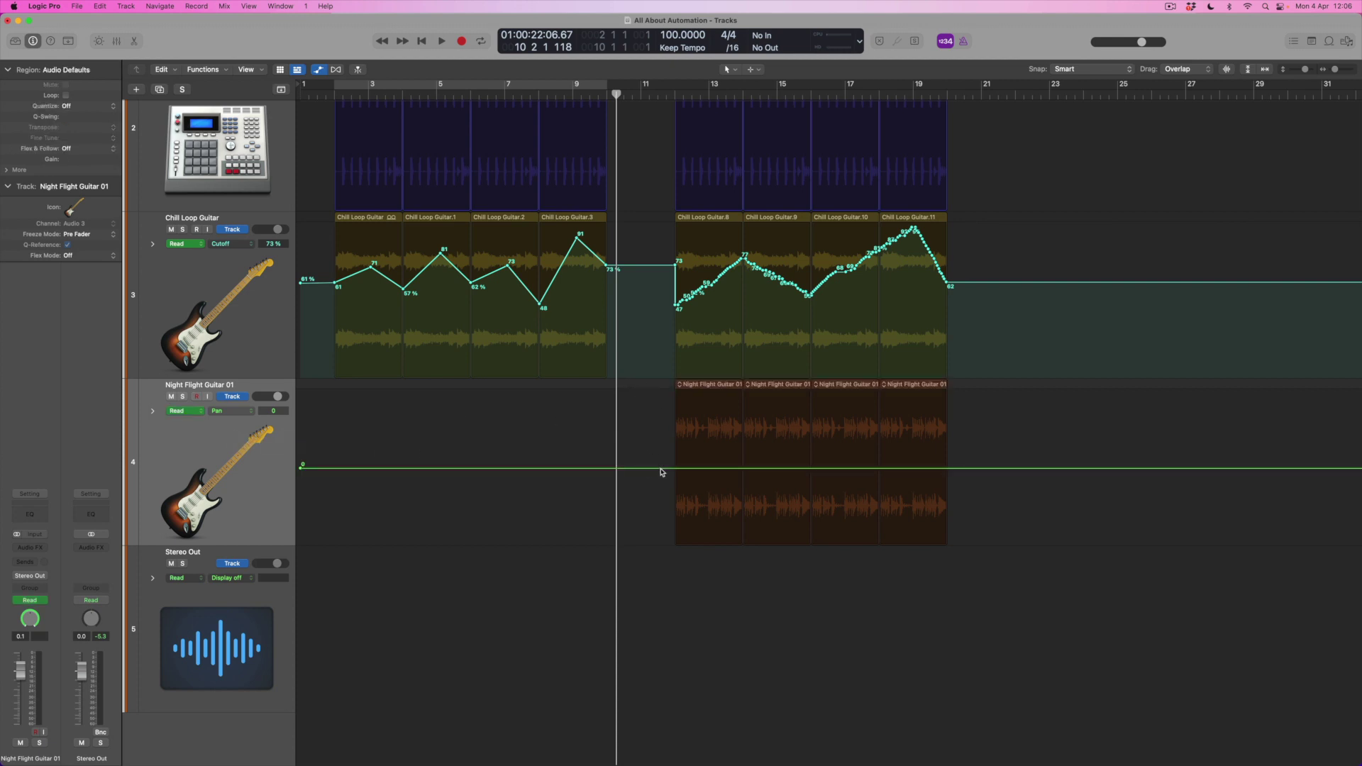
Try to shape alternating Pan levels of about -33 and +28 across the Night Flight Guitar 01 regions by adding points manually.
drag(676, 471, 818, 445)
click(742, 429)
click(810, 502)
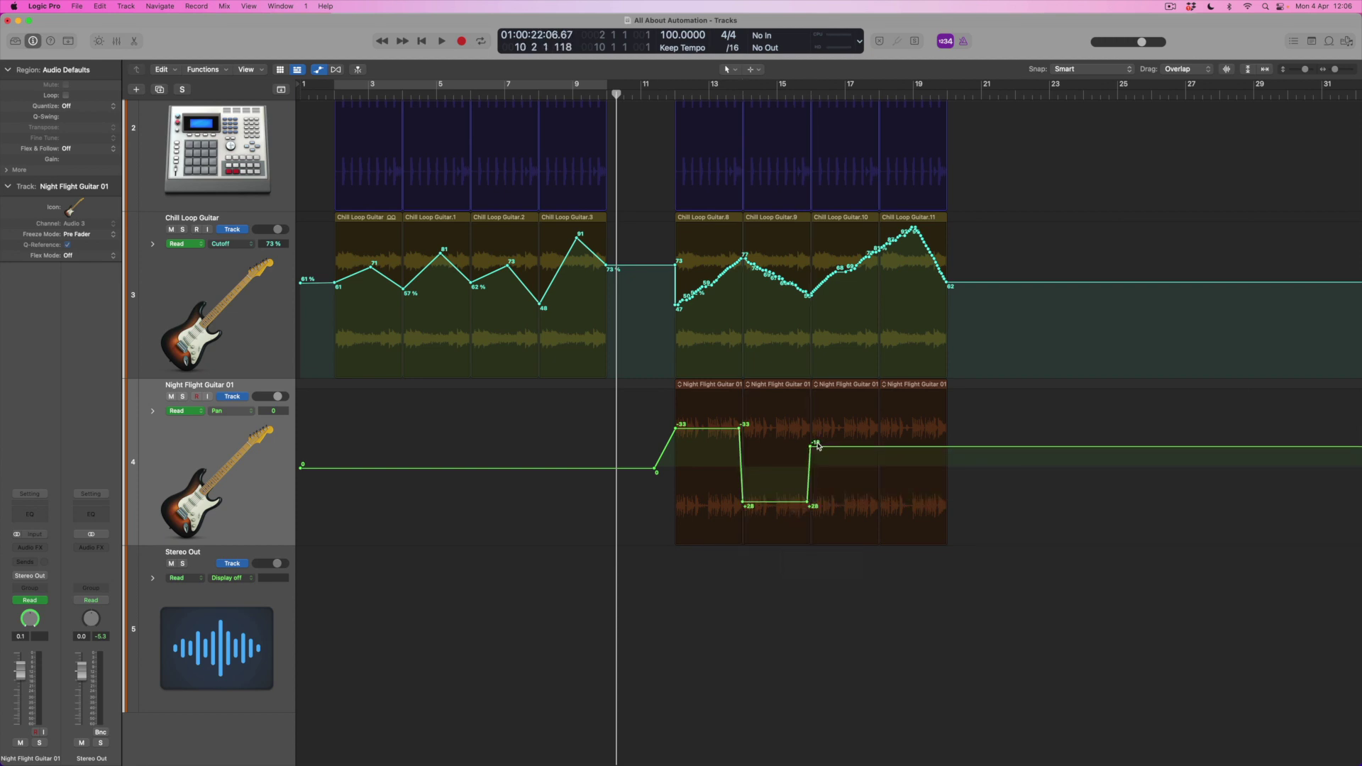
Undo the manually added Pan points on Night Flight Guitar 01.
key(super+z)
key(super+z)
key(super+z)
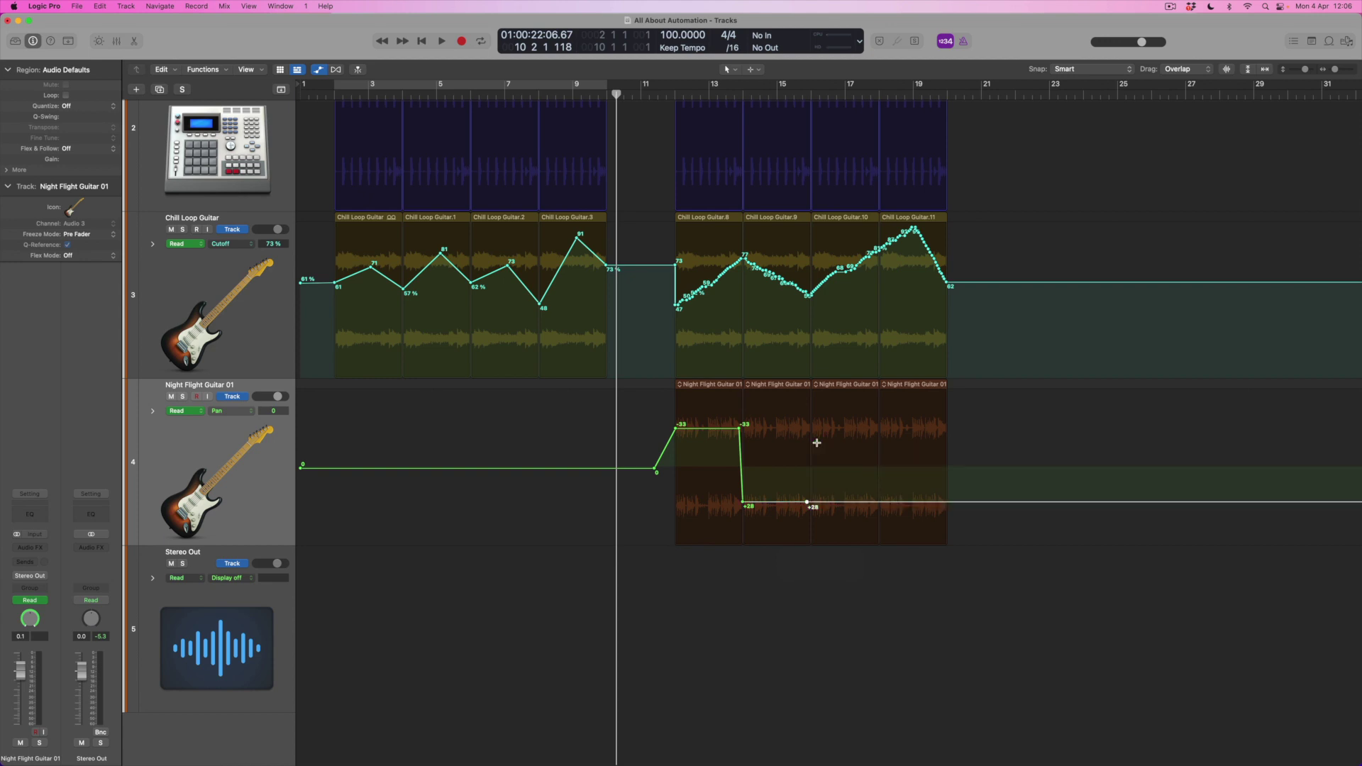
key(super+z)
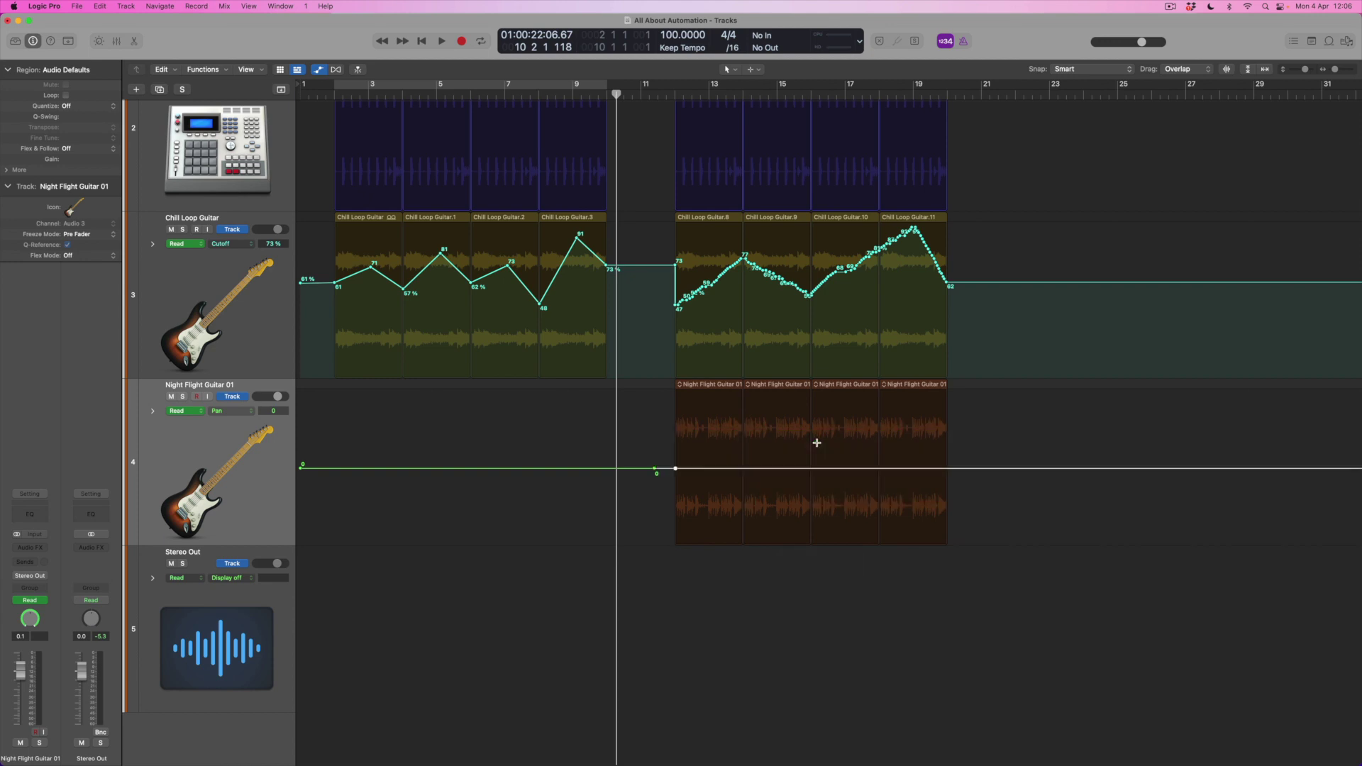
key(super+z)
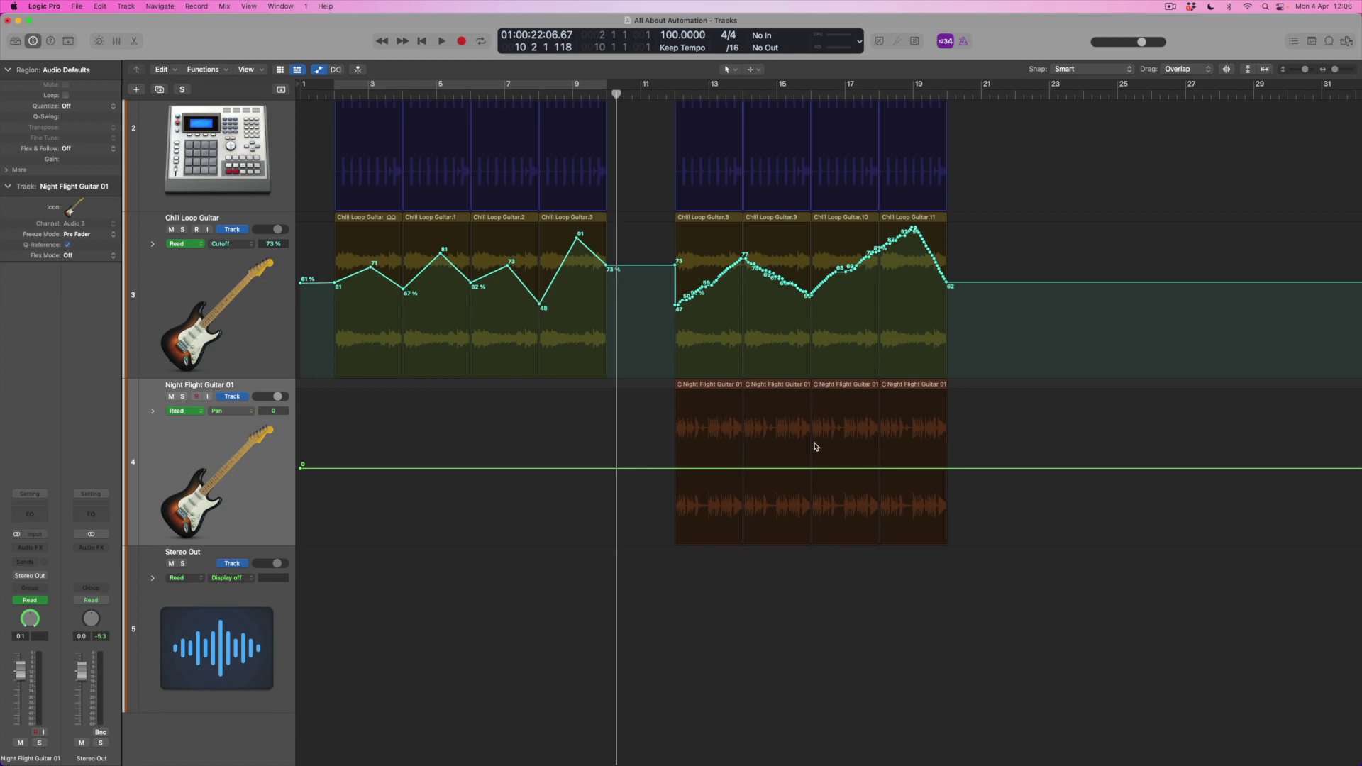
Create two automation points at each border of the first Night Flight Guitar 01 region and set its Pan to -30.
click(708, 385)
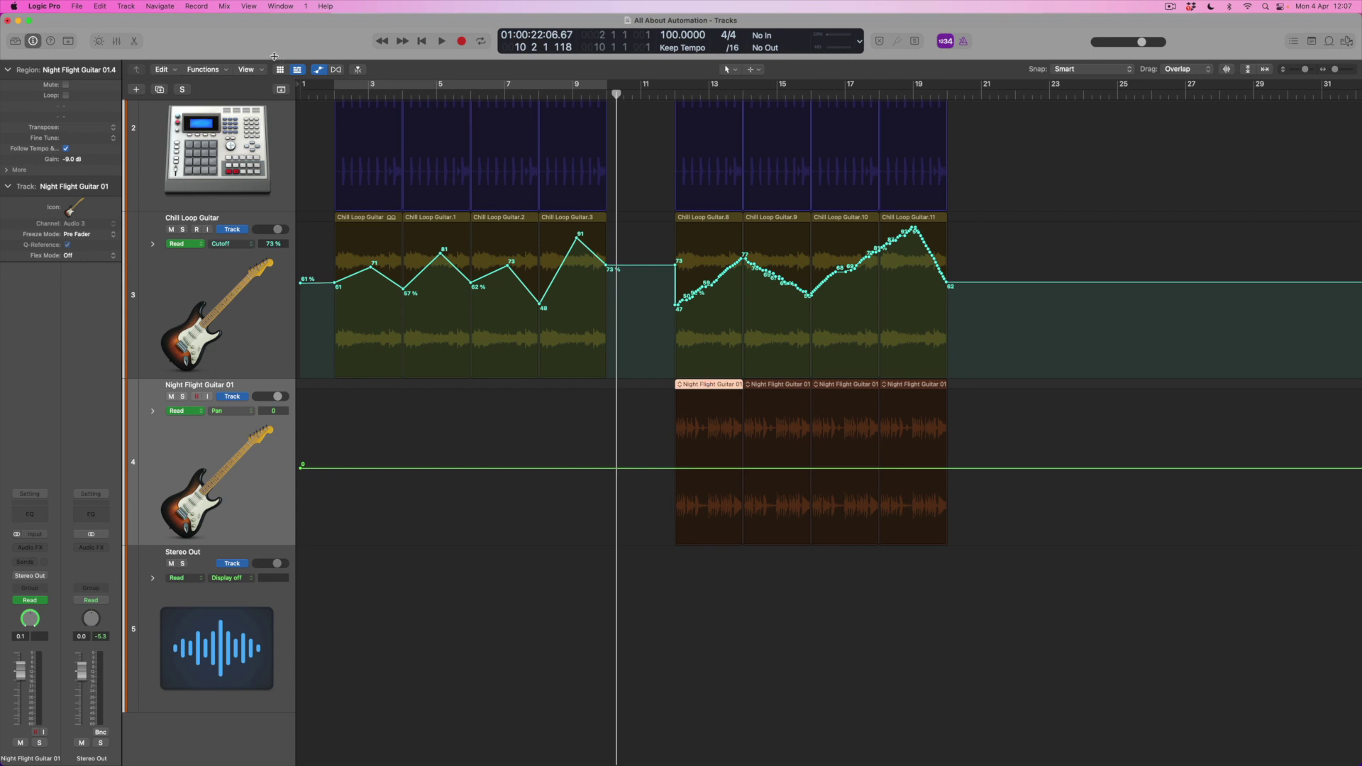
click(224, 7)
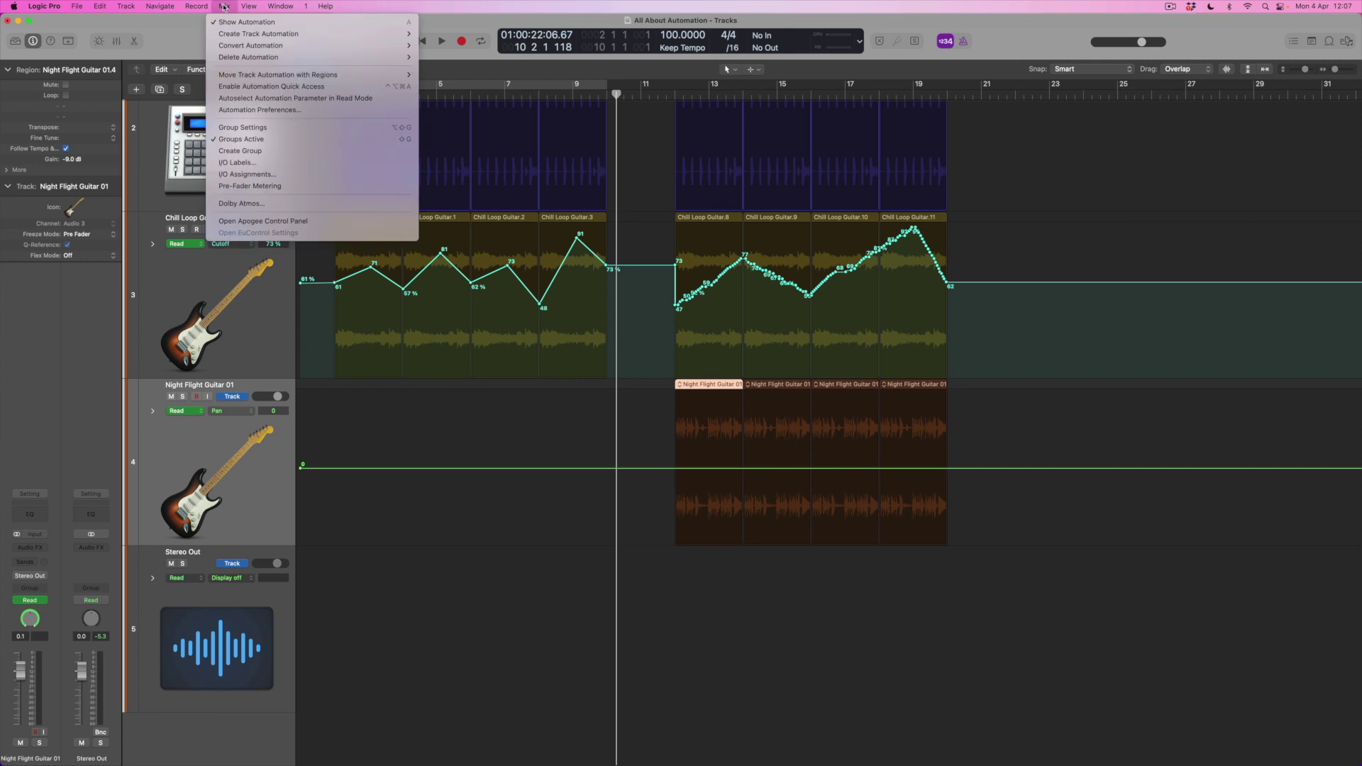
mouse_move(247, 35)
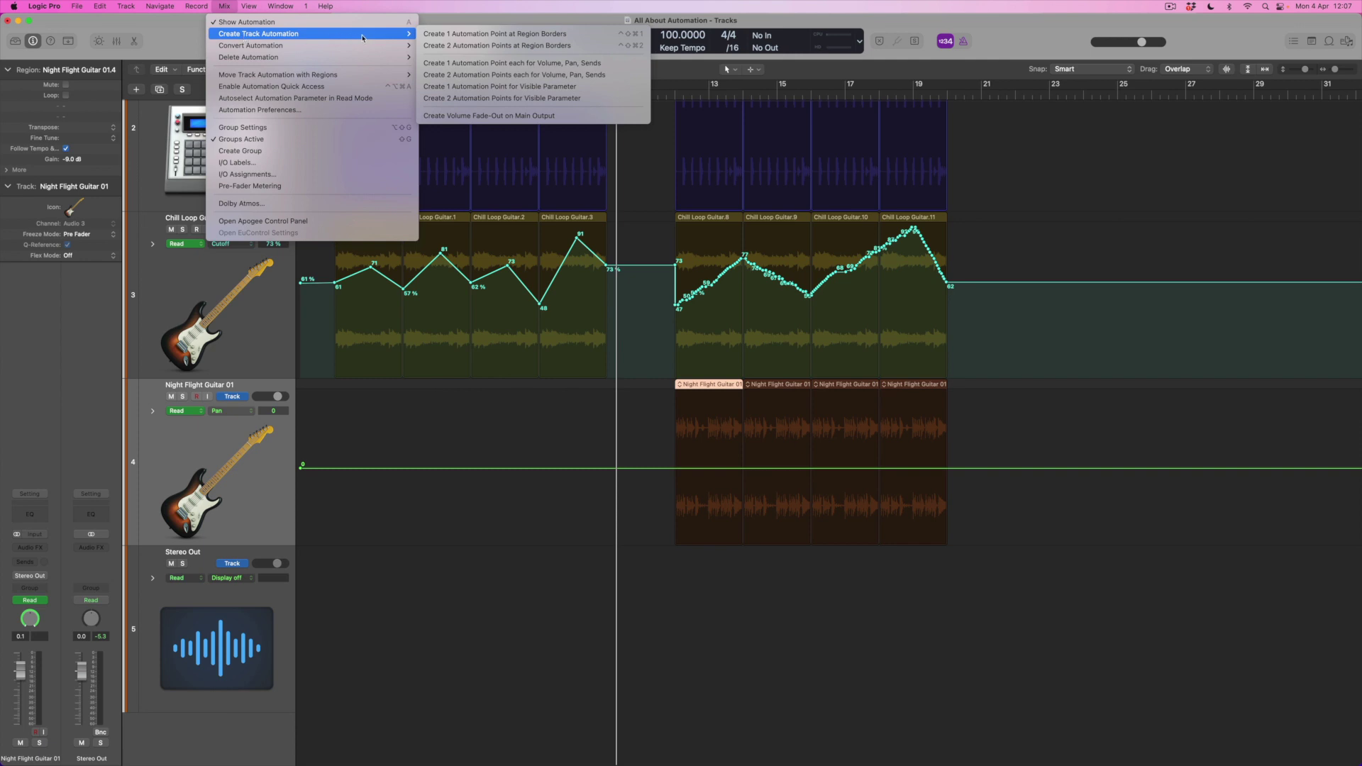
click(508, 45)
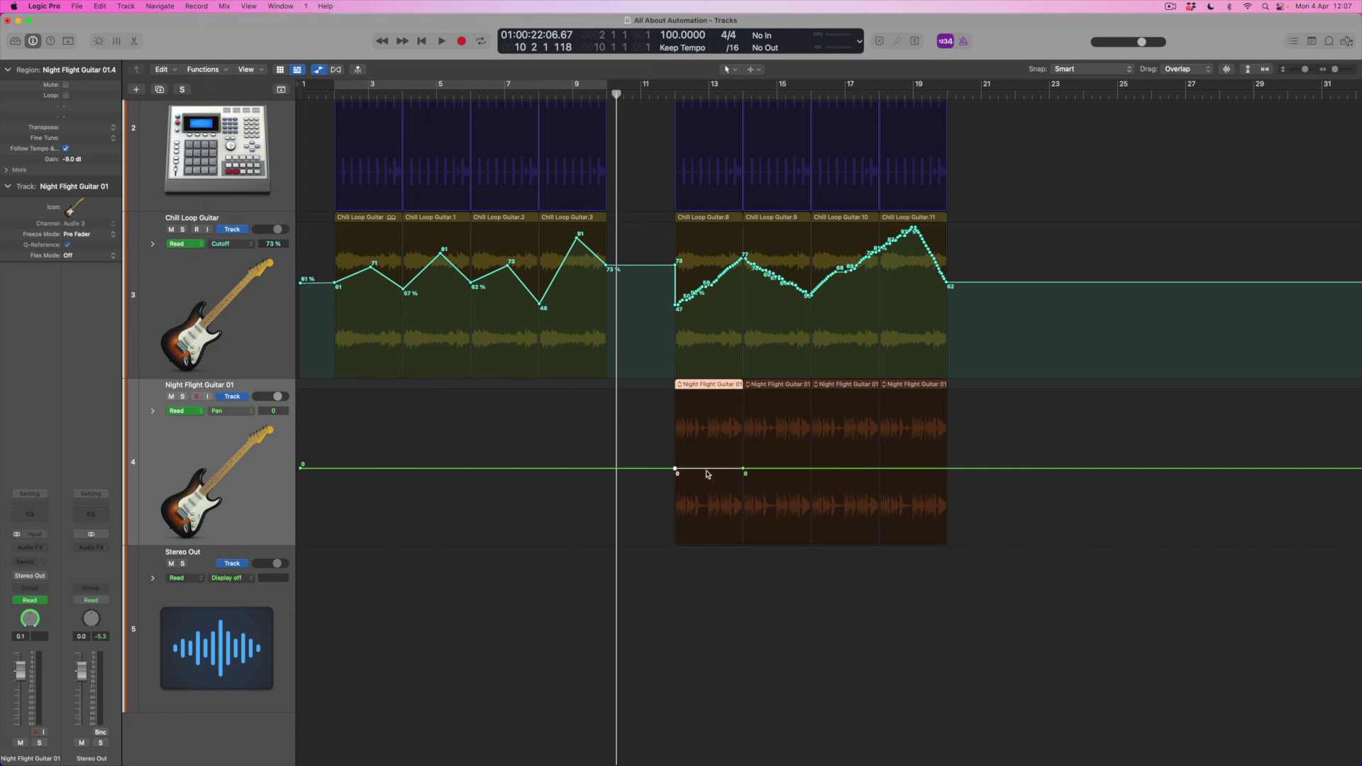
drag(709, 470, 712, 433)
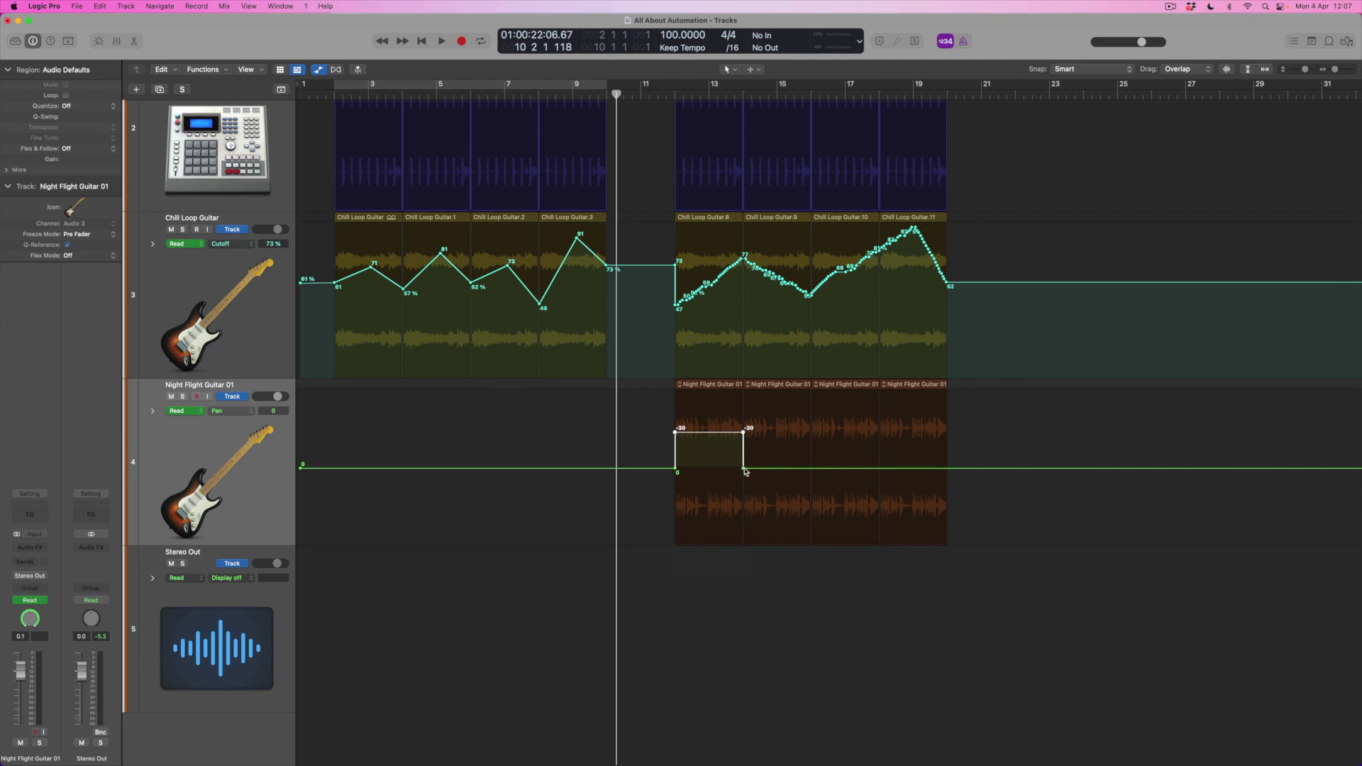
Create two automation points at each border of the second Night Flight Guitar 01 region and set its Pan to +30.
click(787, 387)
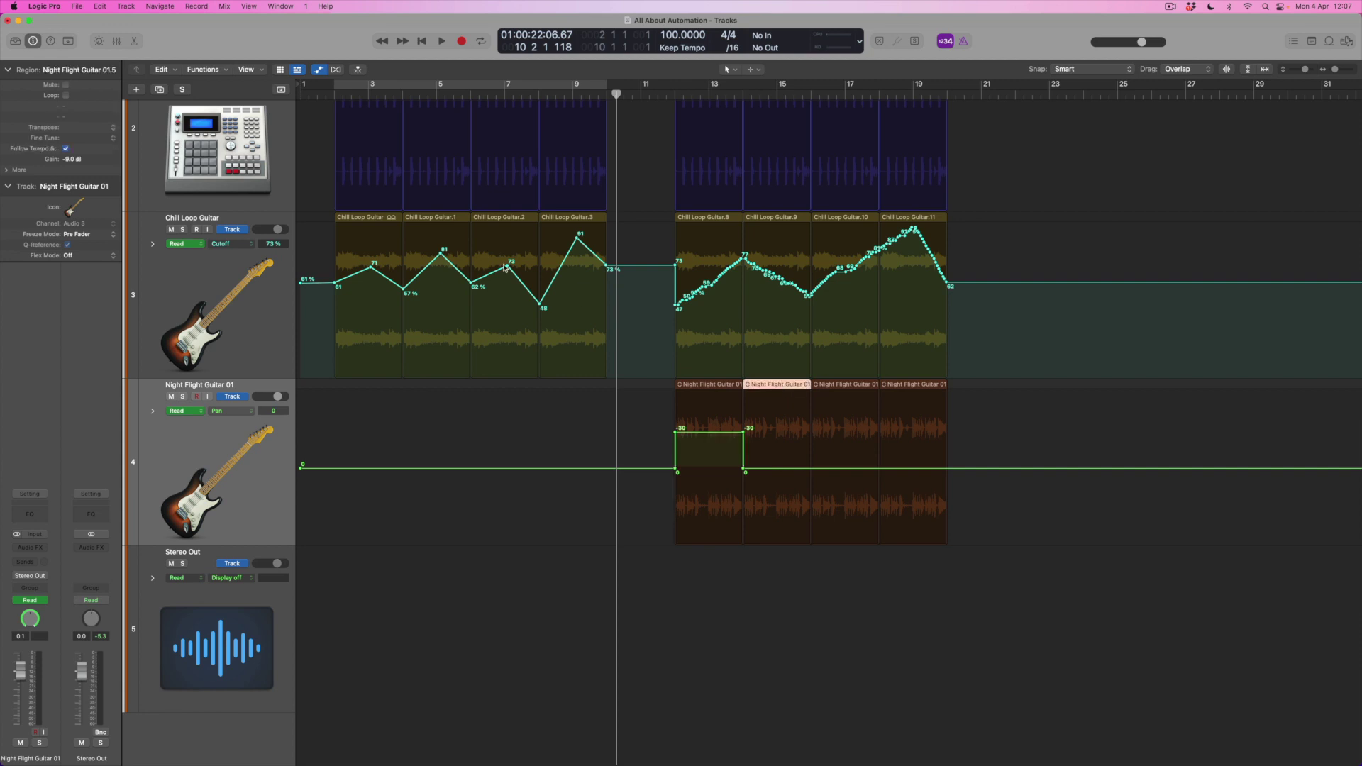
click(225, 6)
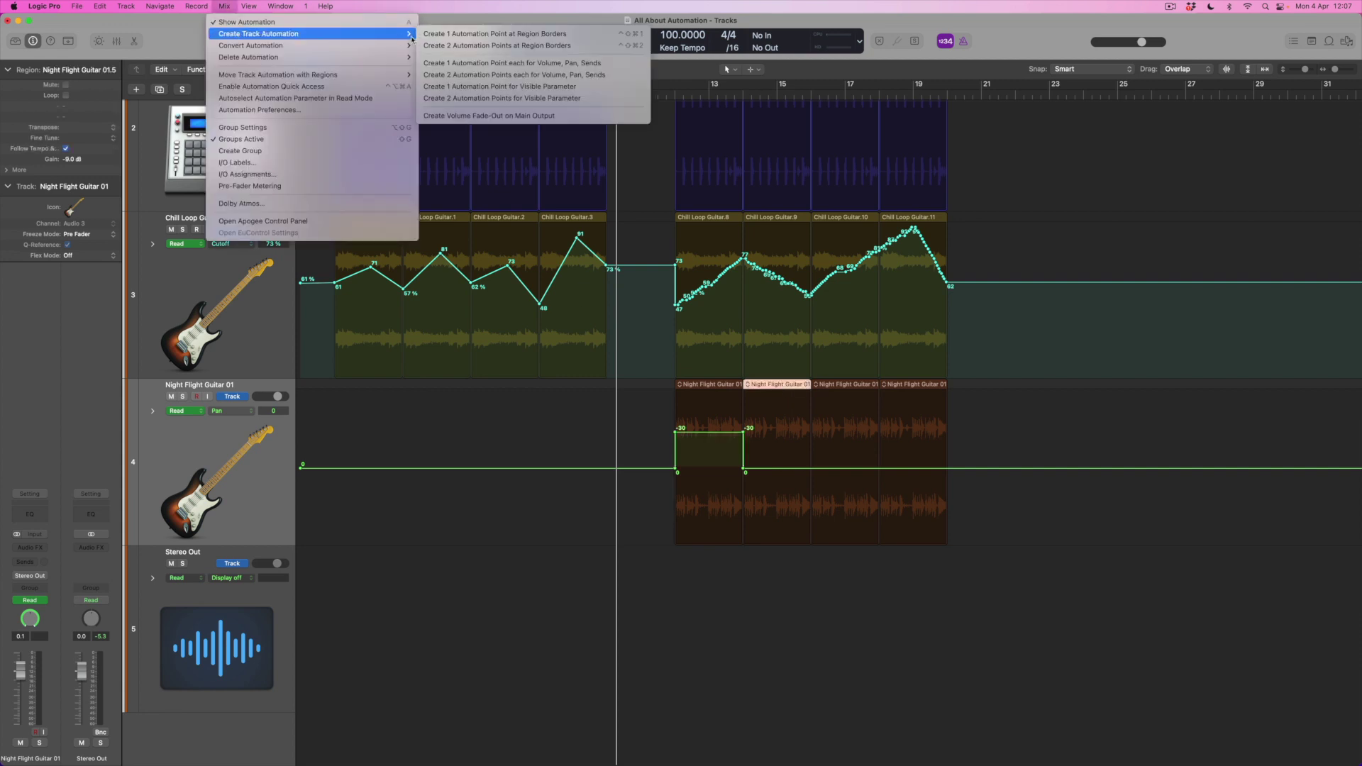
click(444, 44)
drag(788, 470, 789, 508)
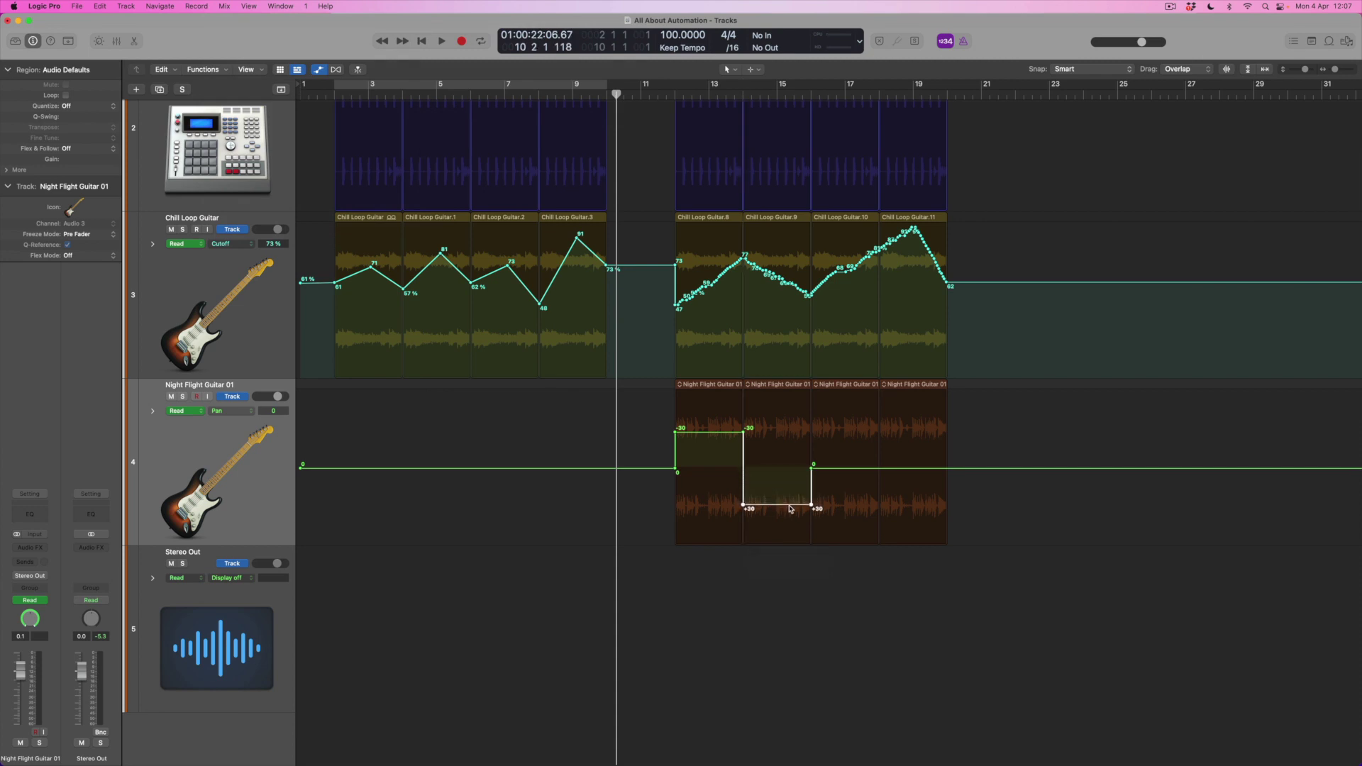
Using two border points, set the third Night Flight Guitar 01 region's Pan to -30 and the fourth's to +30, and play from about bar 11.
click(851, 388)
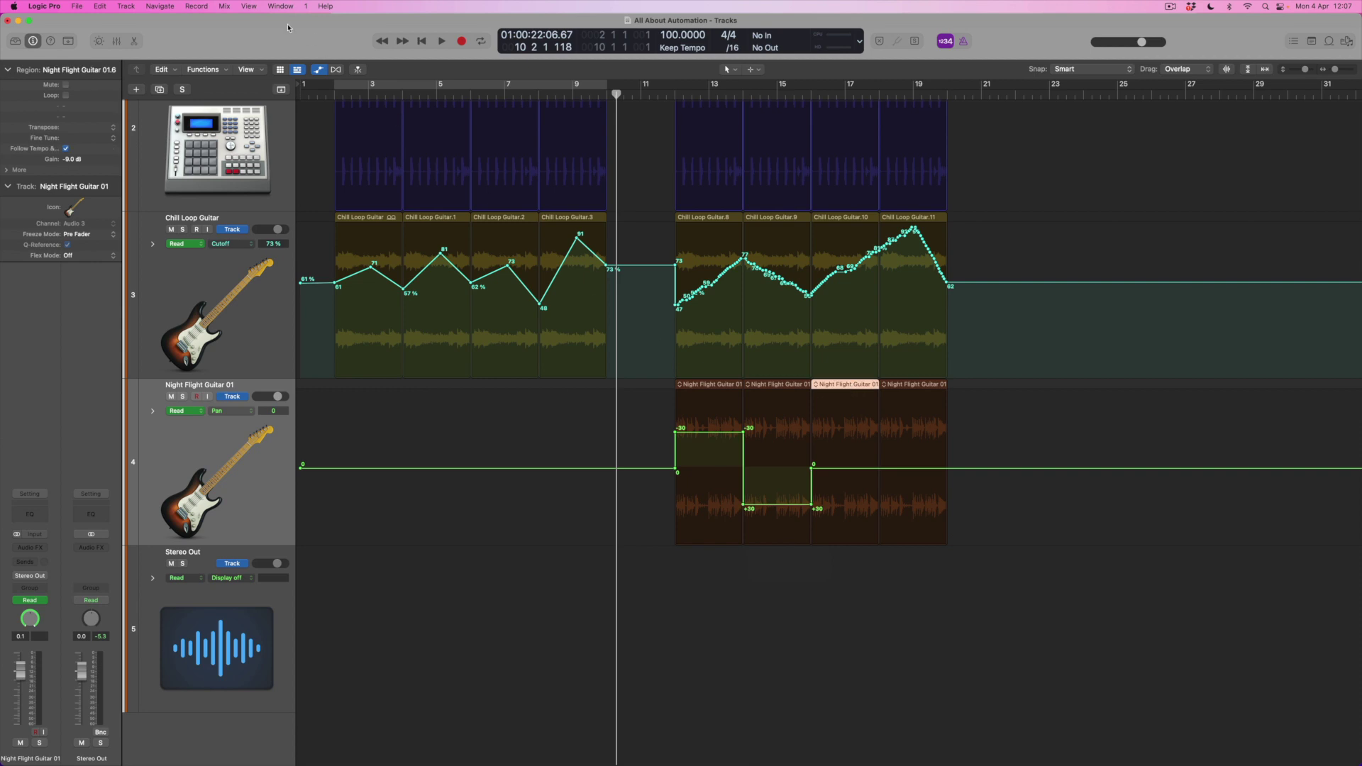
click(226, 6)
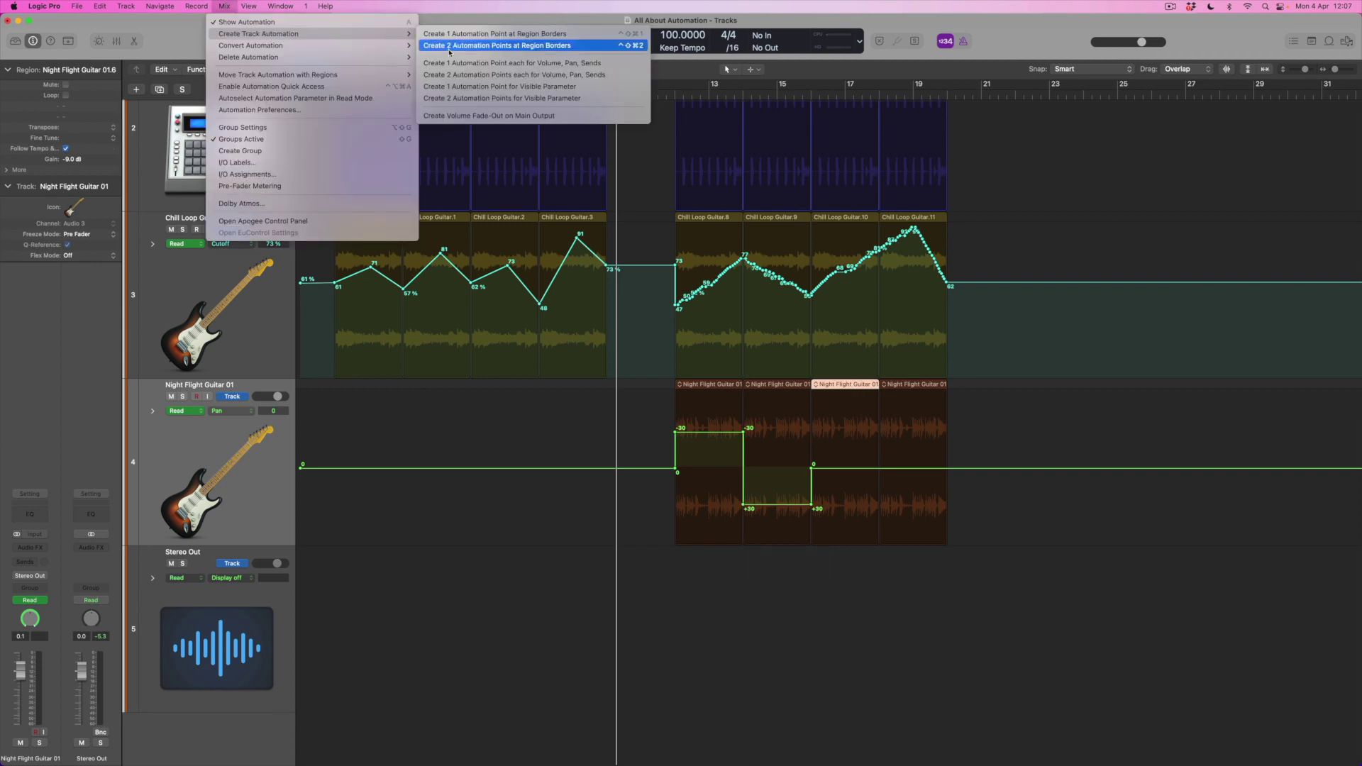
click(525, 43)
drag(847, 468, 849, 431)
drag(945, 469, 944, 508)
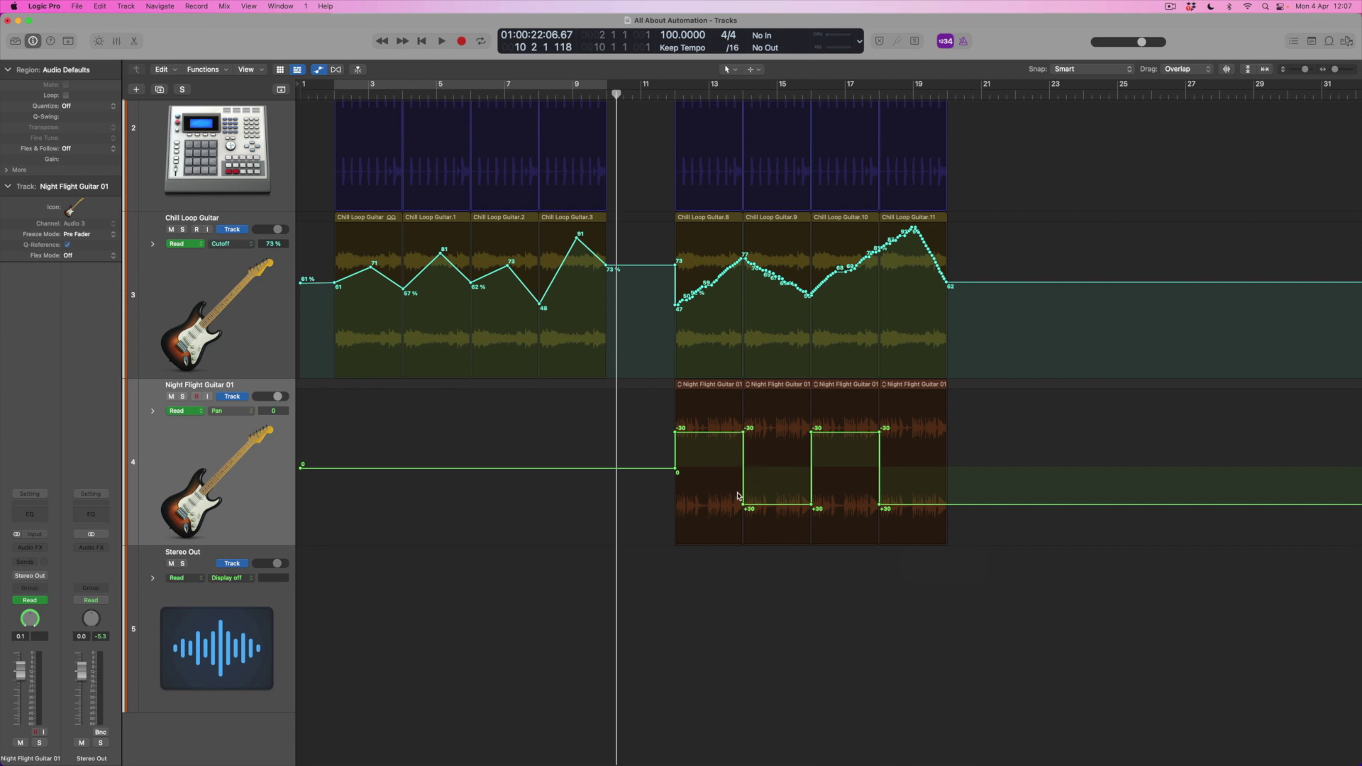
click(642, 93)
key(space)
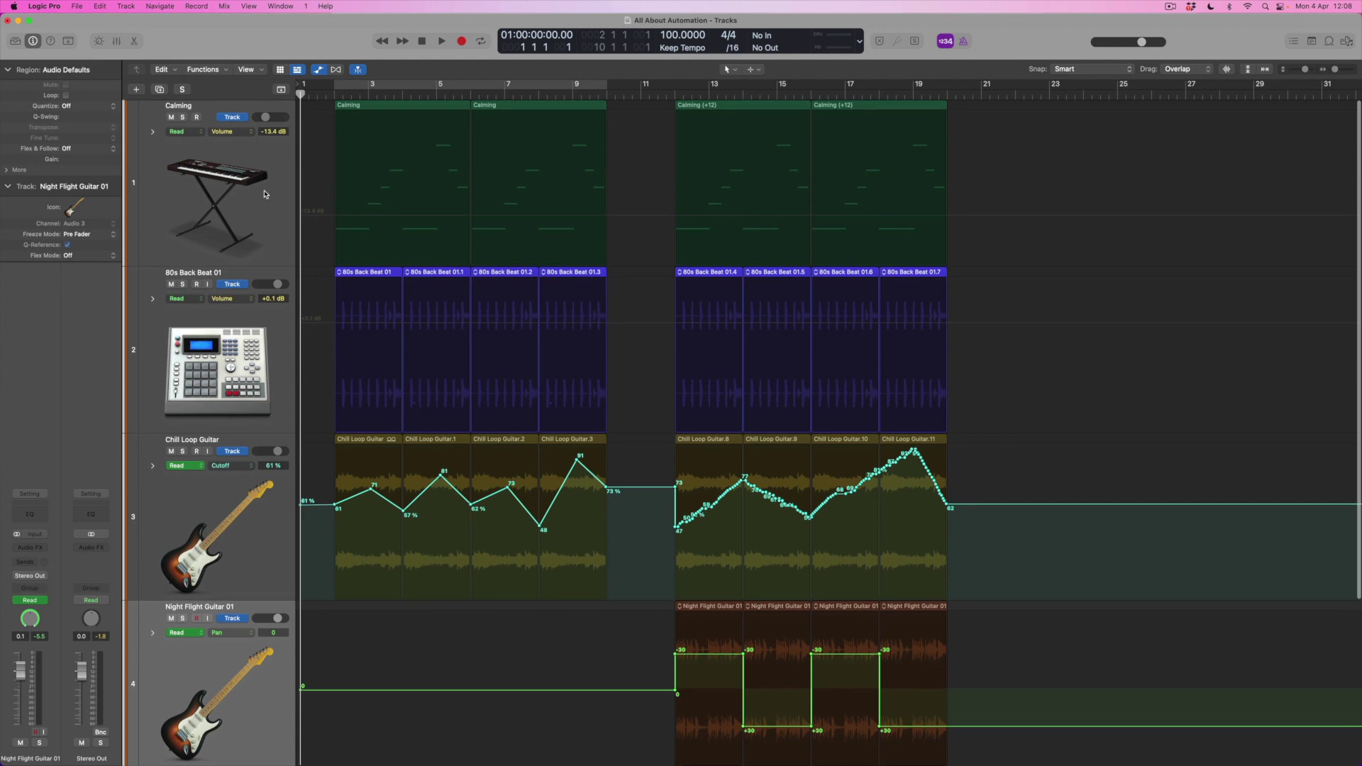
Open the Tape Delay plug-in of the Calming track and move its window away from the start of the arrangement.
click(263, 161)
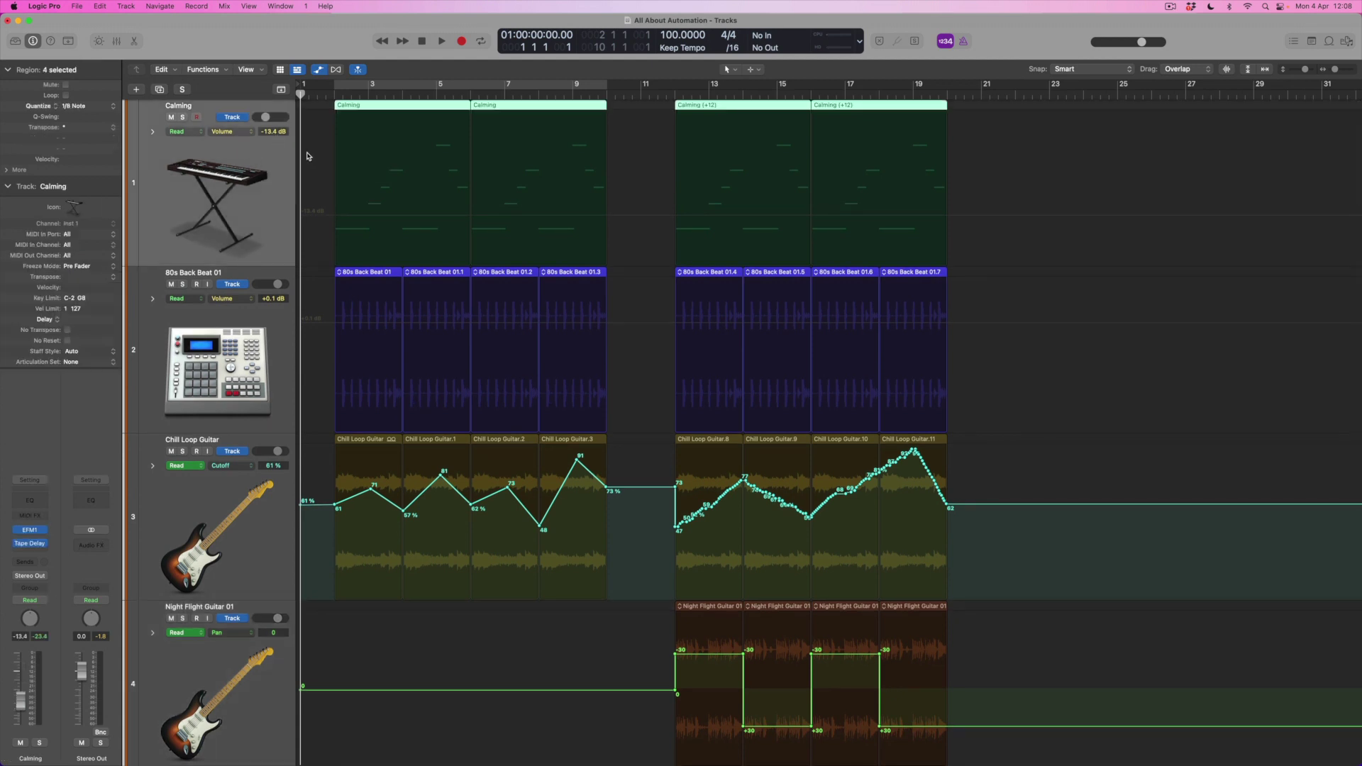
click(29, 544)
drag(508, 158, 776, 288)
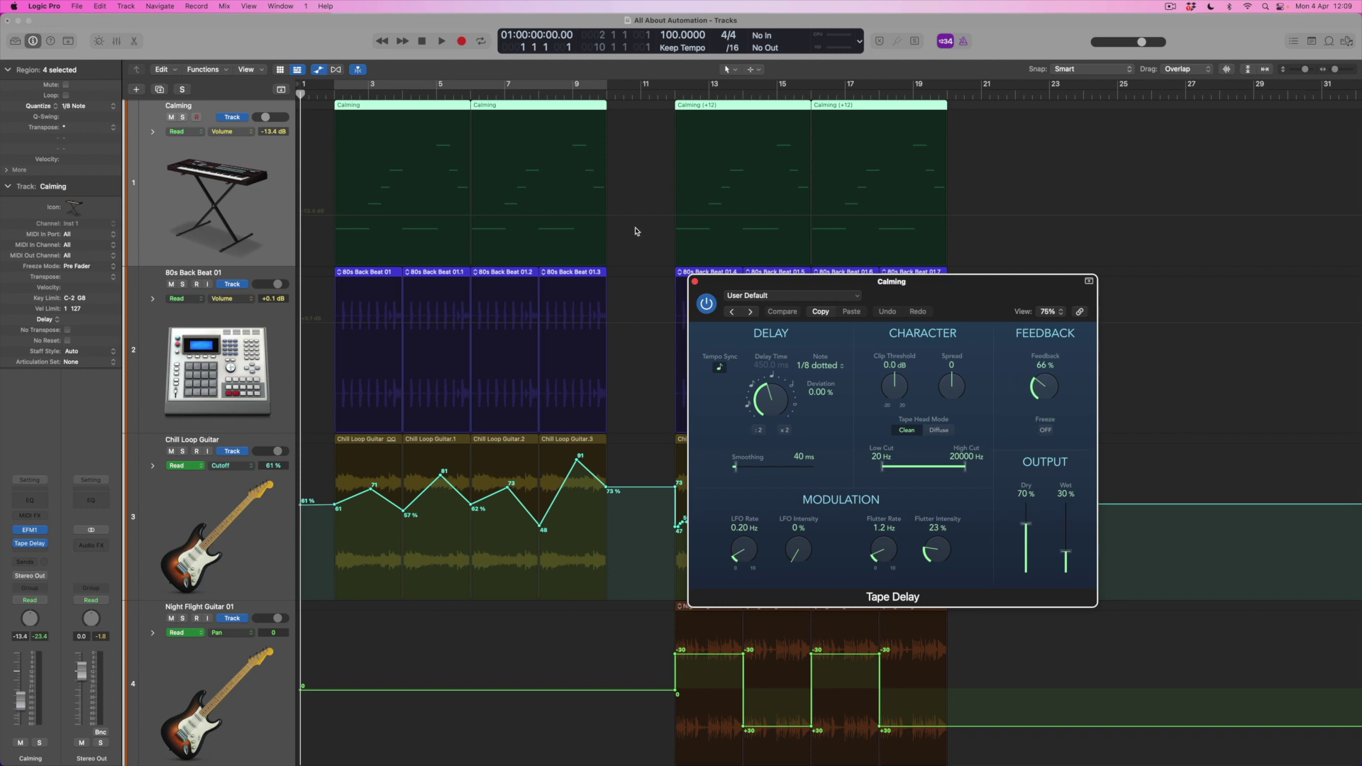
Set Calming's automation mode to Latch and record Tape Delay Feedback changes during playback, rising from bar 6 and falling to about 75% by bar 13.
click(201, 132)
click(200, 155)
drag(1047, 391, 1049, 388)
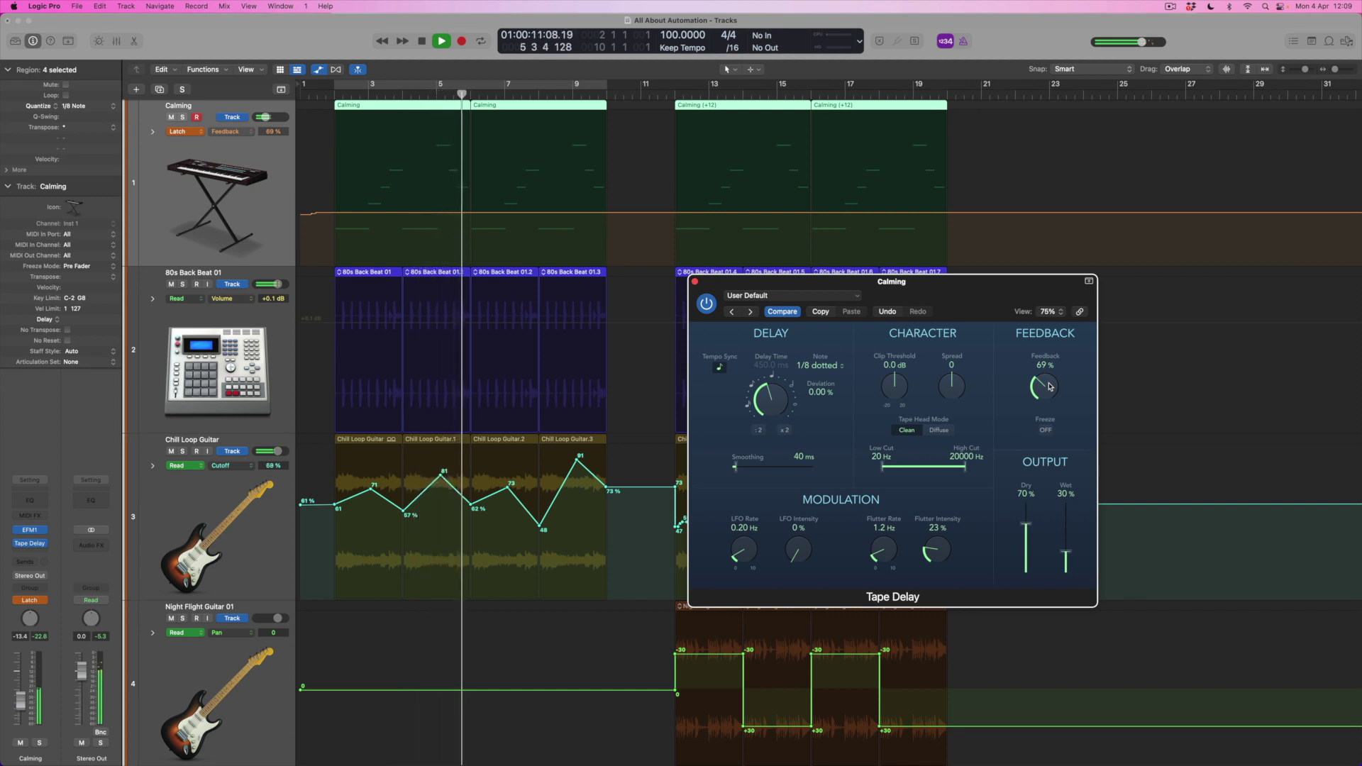
mouse_move(1049, 386)
mouse_down()
mouse_move(1054, 363)
mouse_move(1050, 383)
mouse_up()
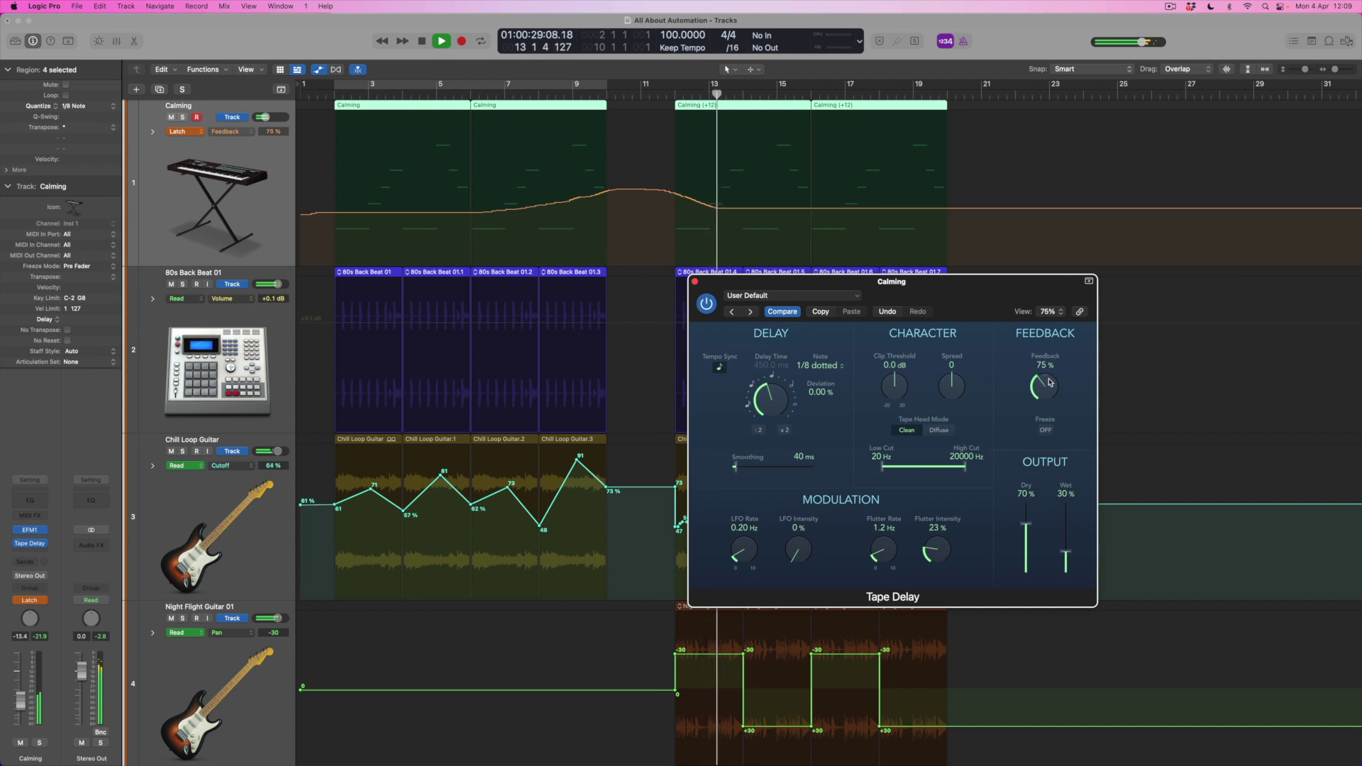